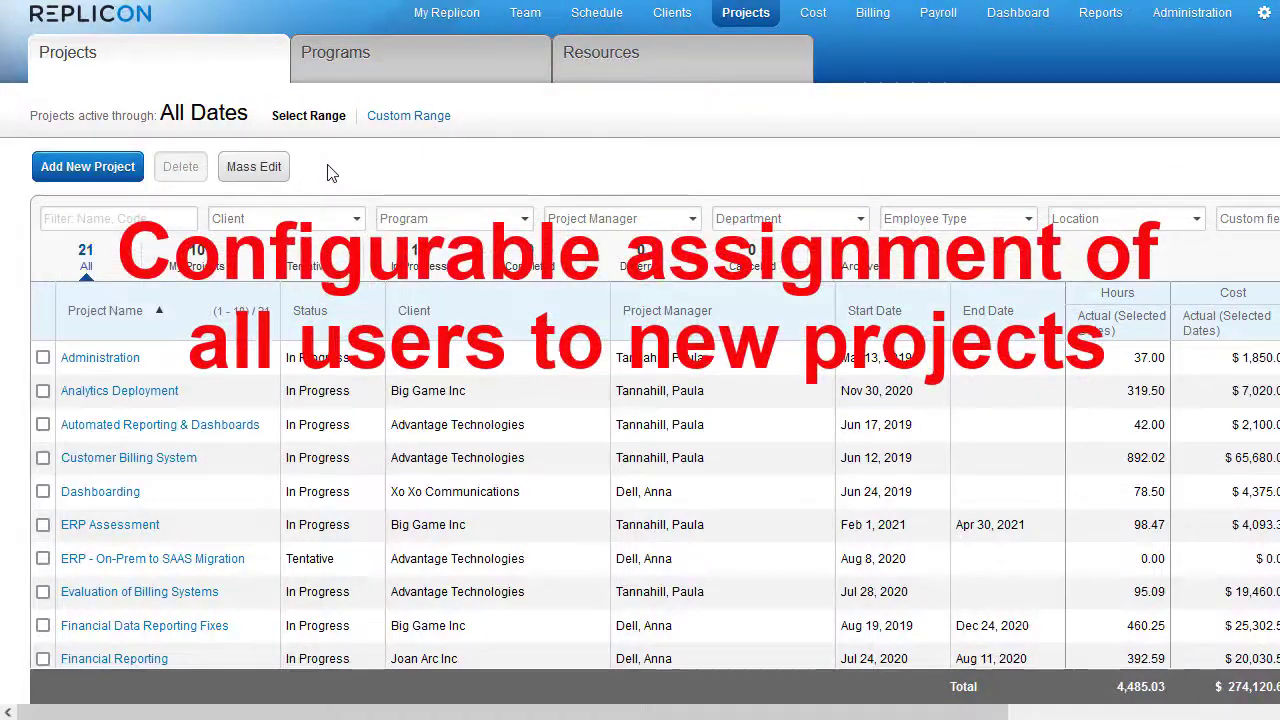
Create a new project named 'Security upgrades'
left_click(125, 178)
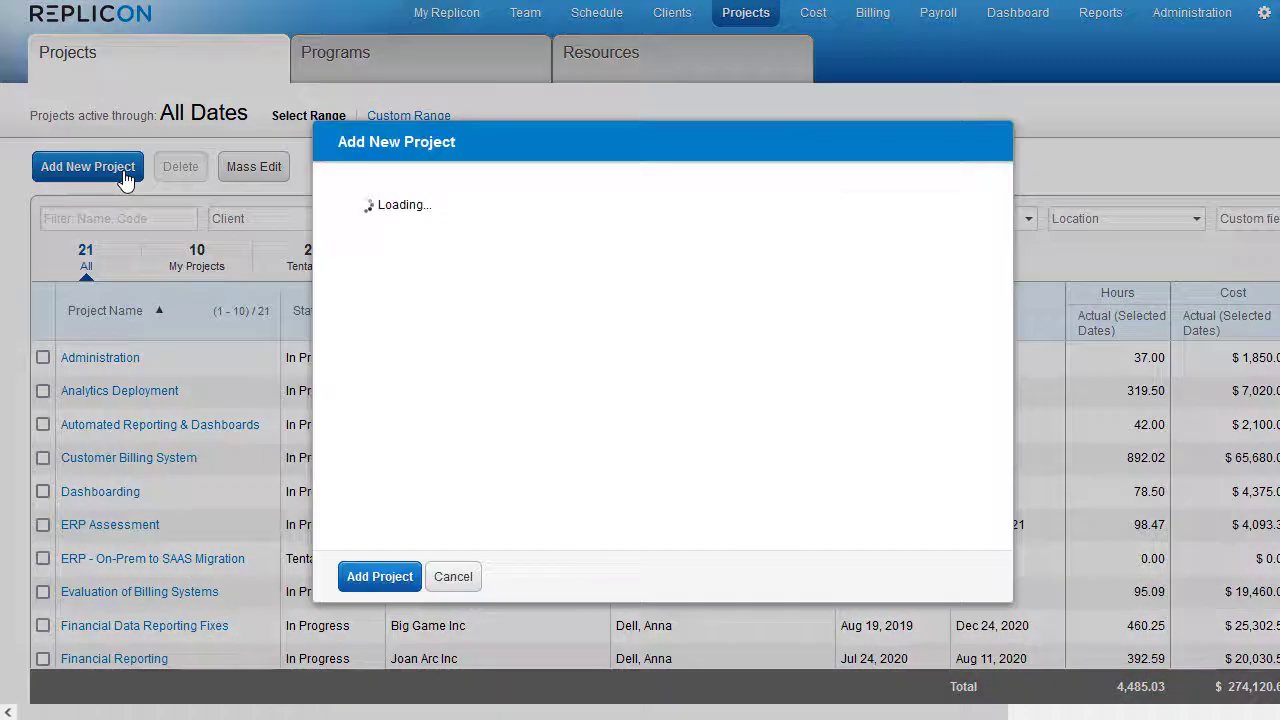
type("Security up")
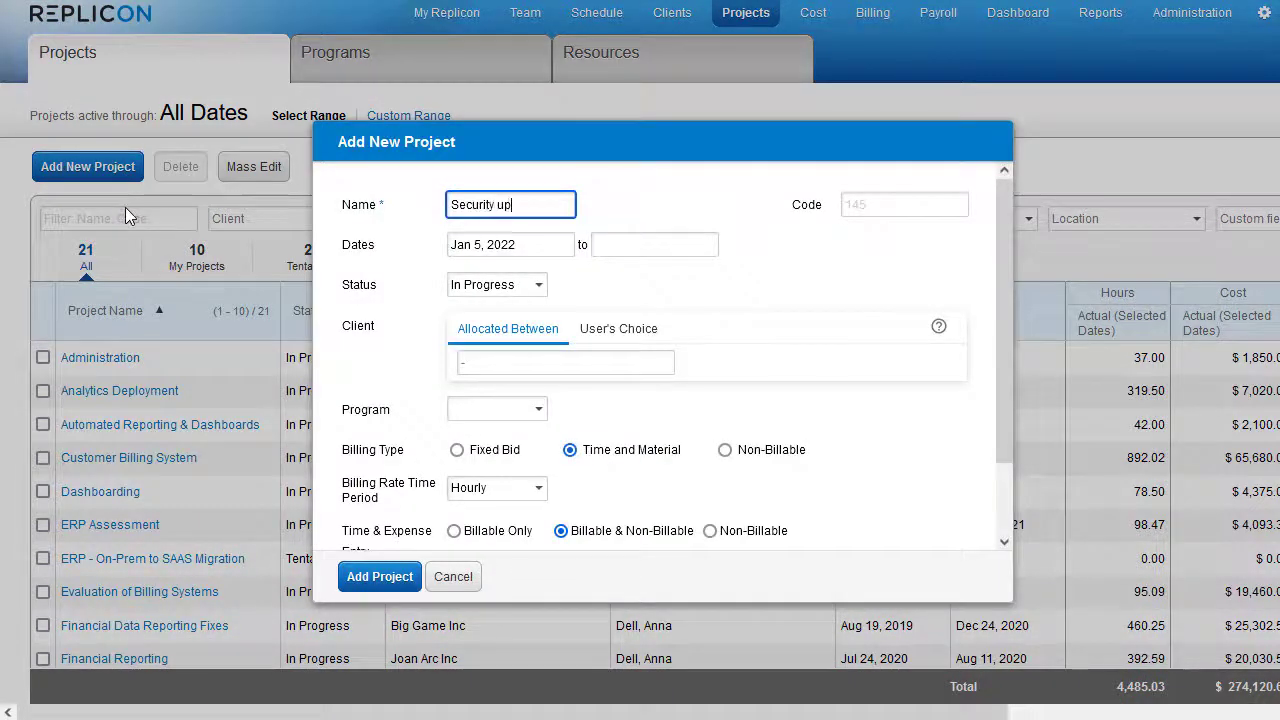
type("grades")
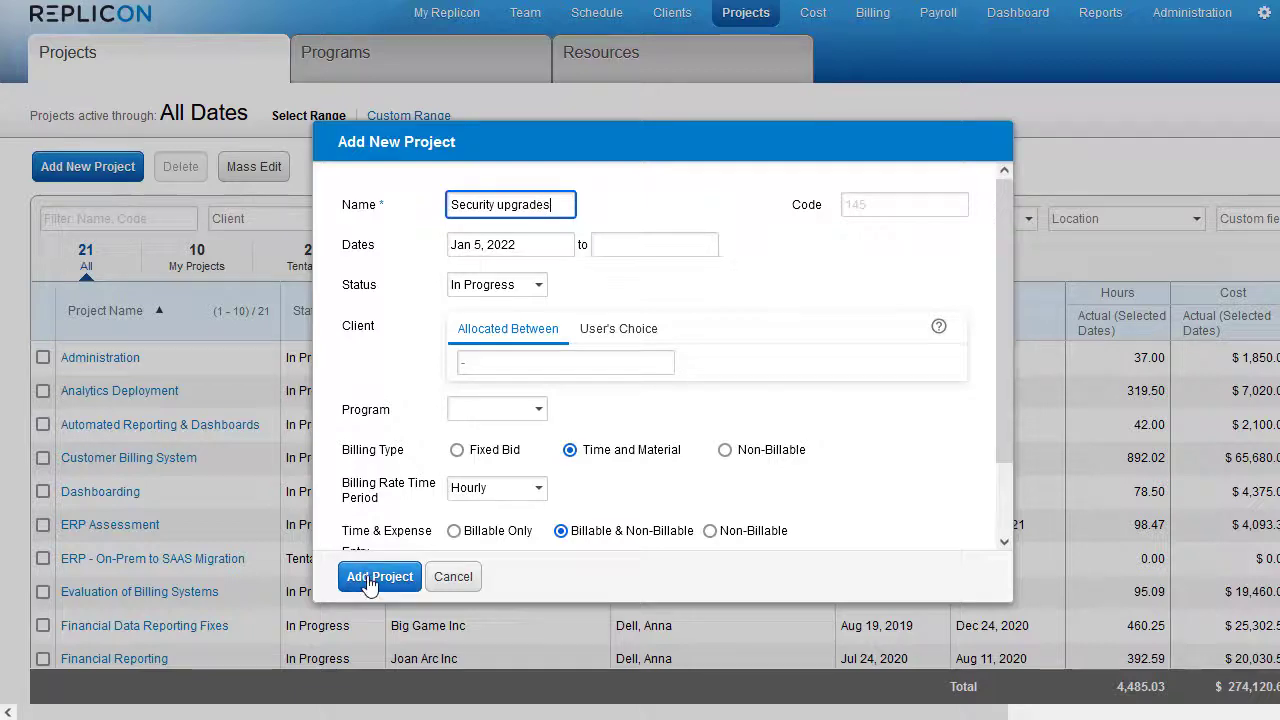
left_click(367, 586)
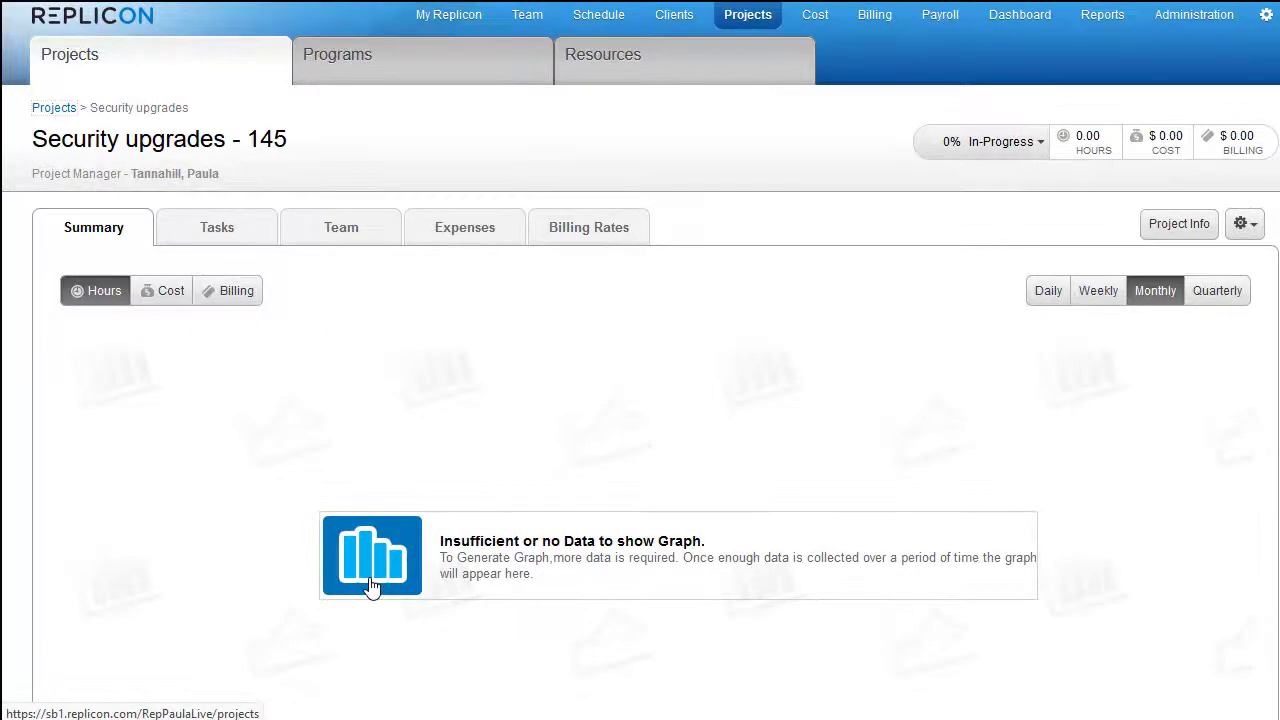
Remove All Users from the Security upgrades project team
left_click(371, 245)
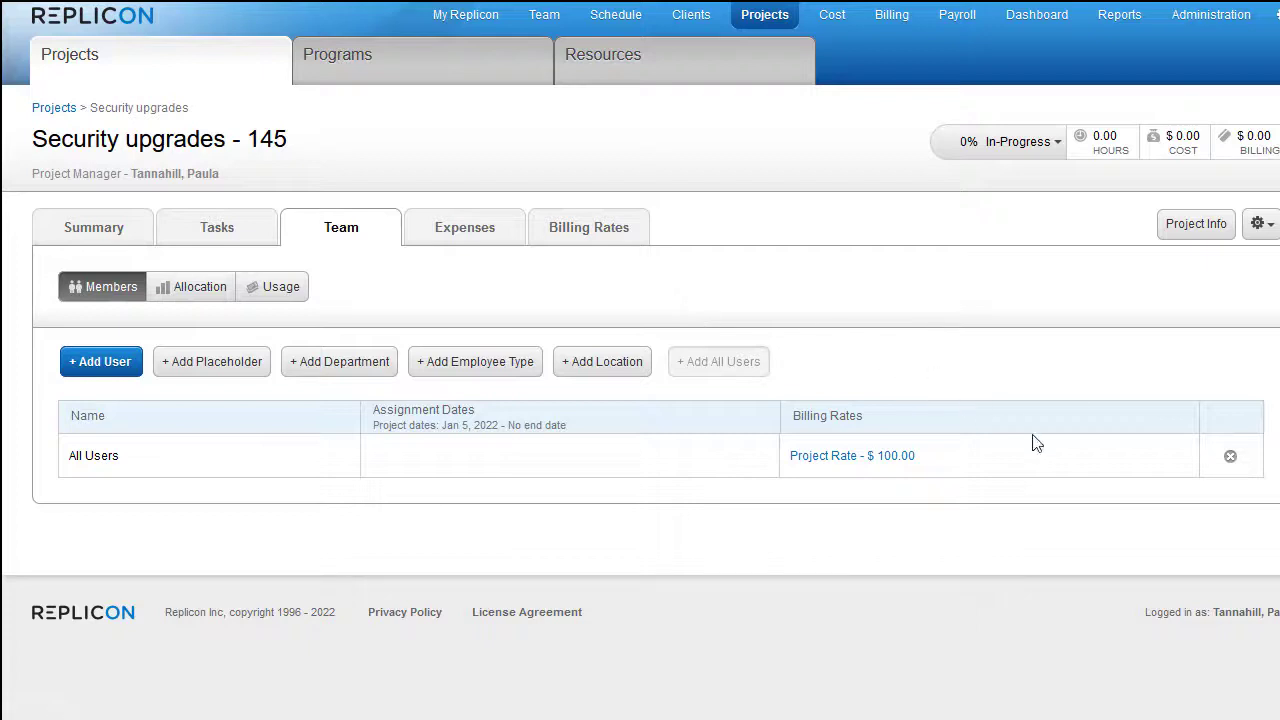
left_click(1231, 458)
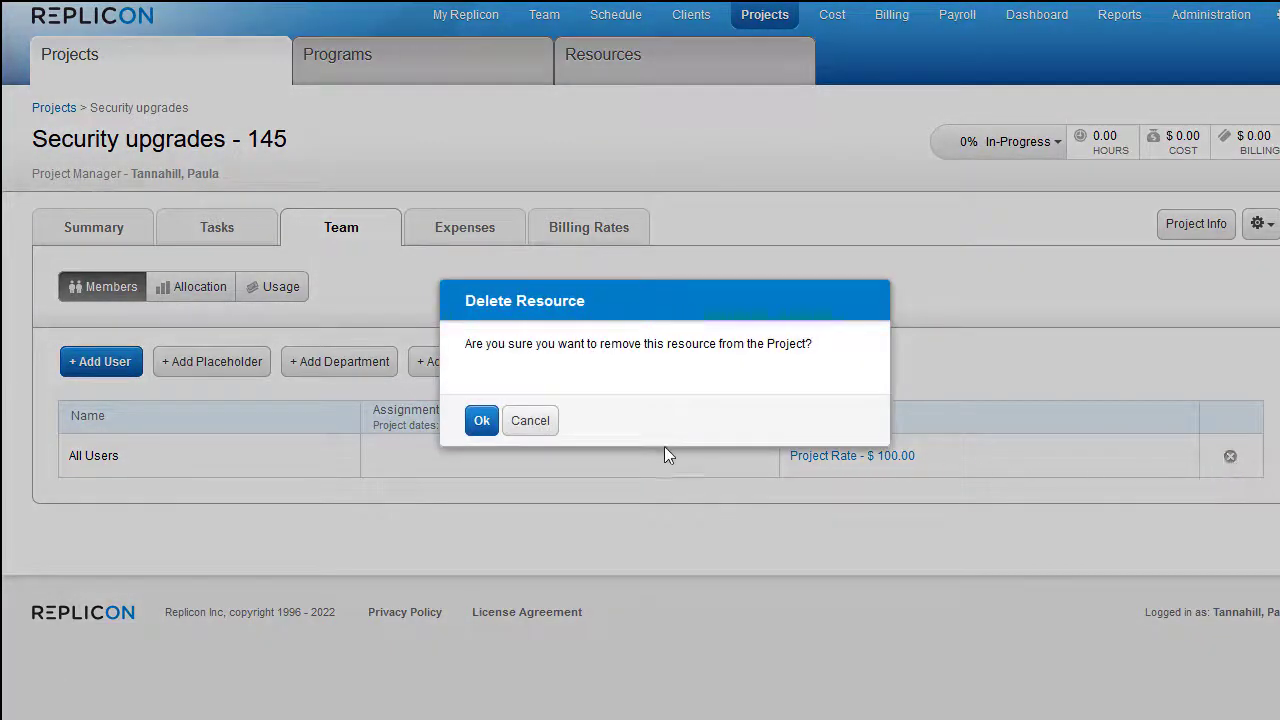
left_click(483, 421)
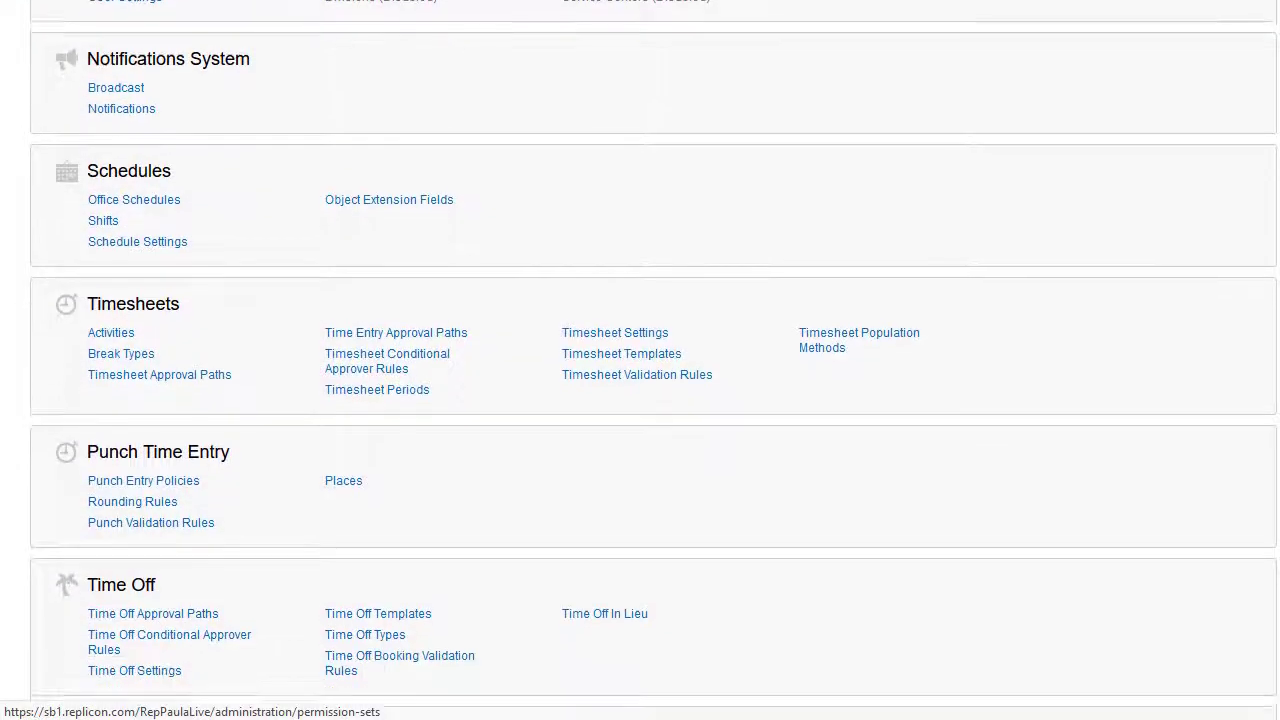
In Project Settings, uncheck Assign "All Users" to the Team under Defaults for New Projects
scroll(640, 360, "down", 5)
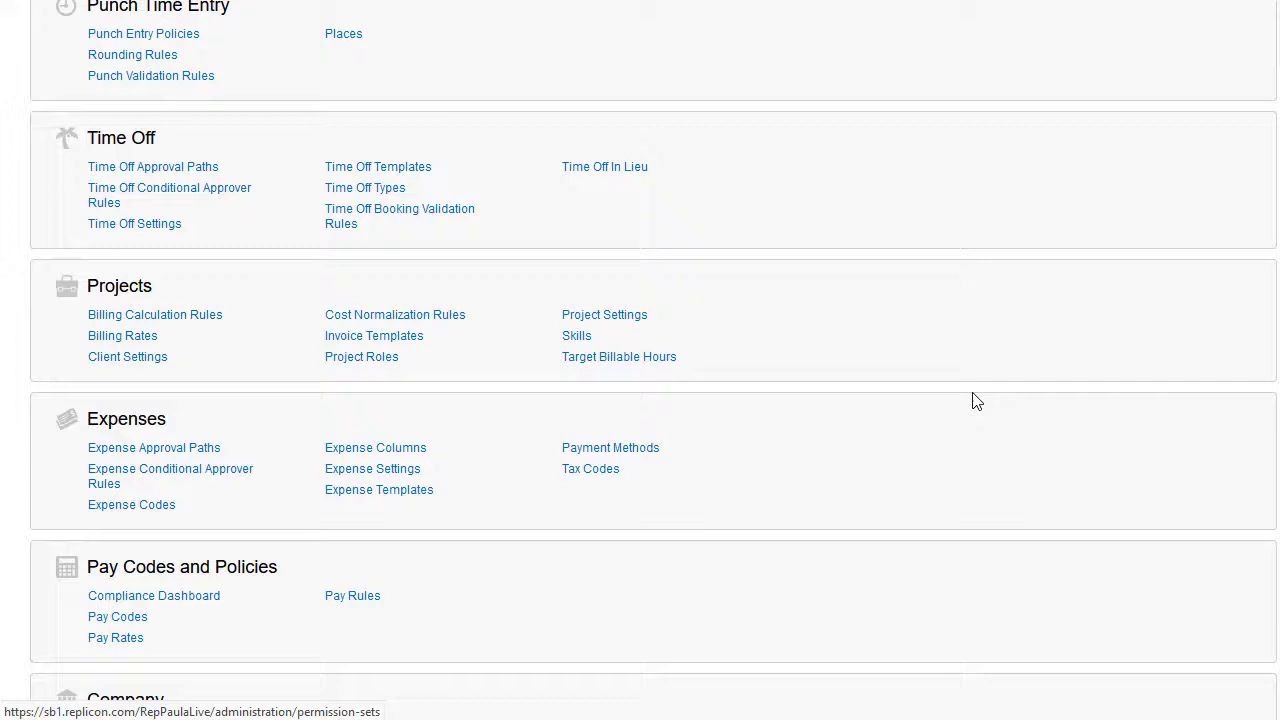
left_click(632, 328)
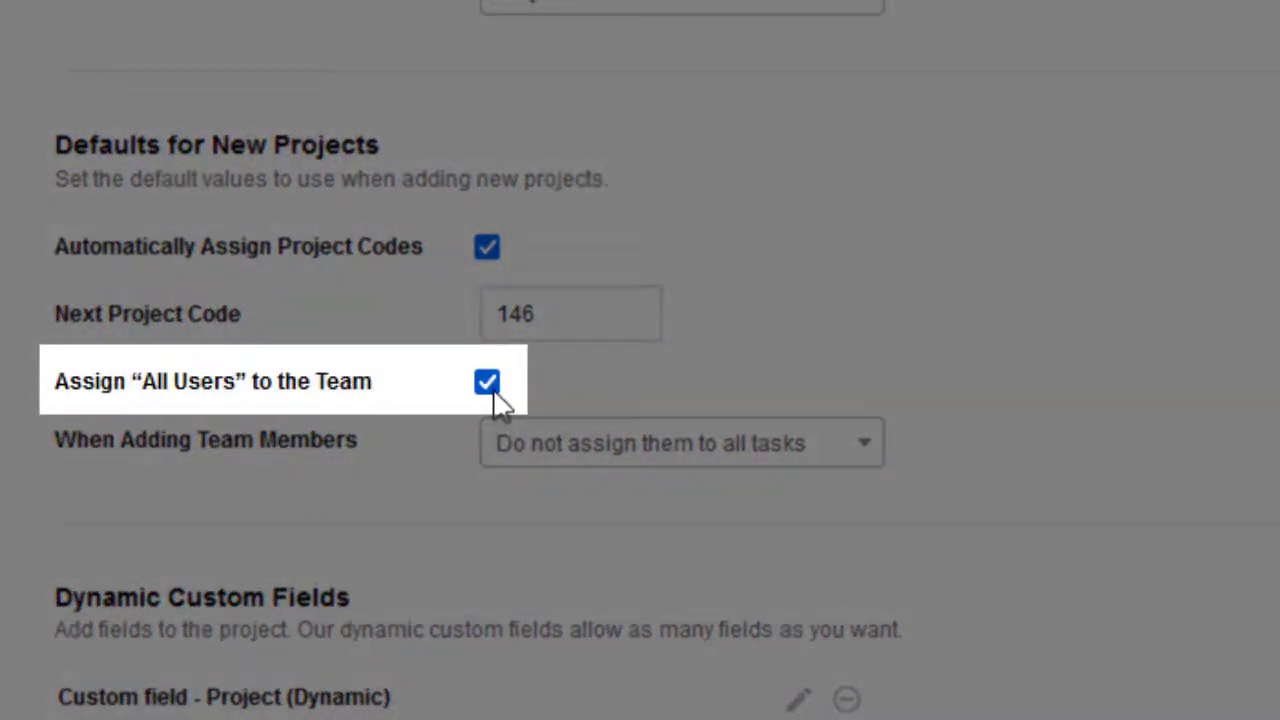
left_click(490, 390)
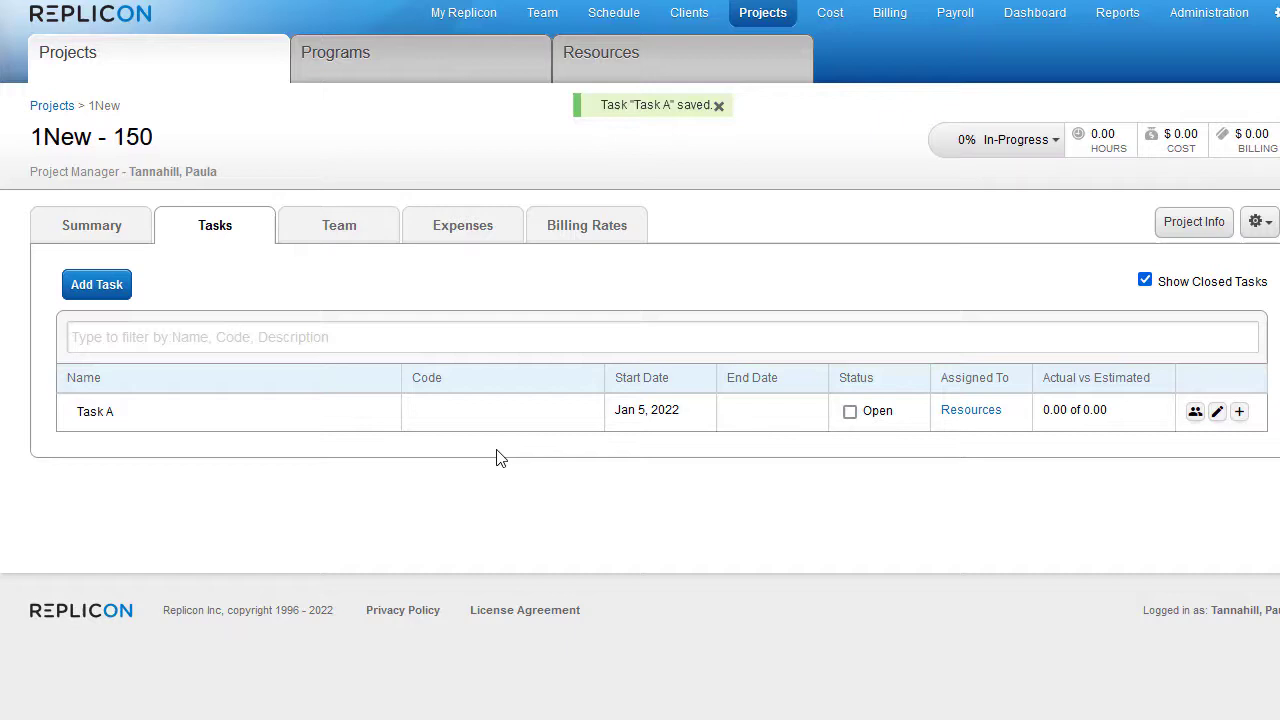
Add the first listed user to 1New's team and check they appear in Task A's resources
left_click(343, 238)
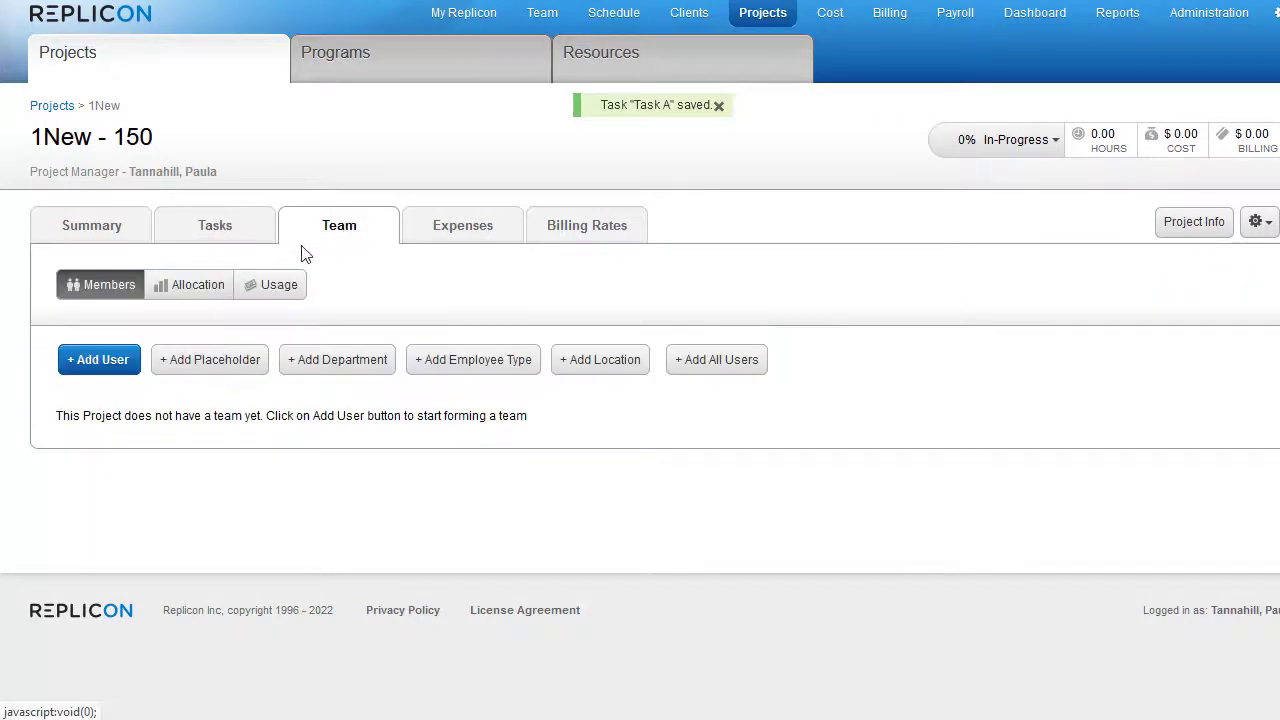
left_click(124, 368)
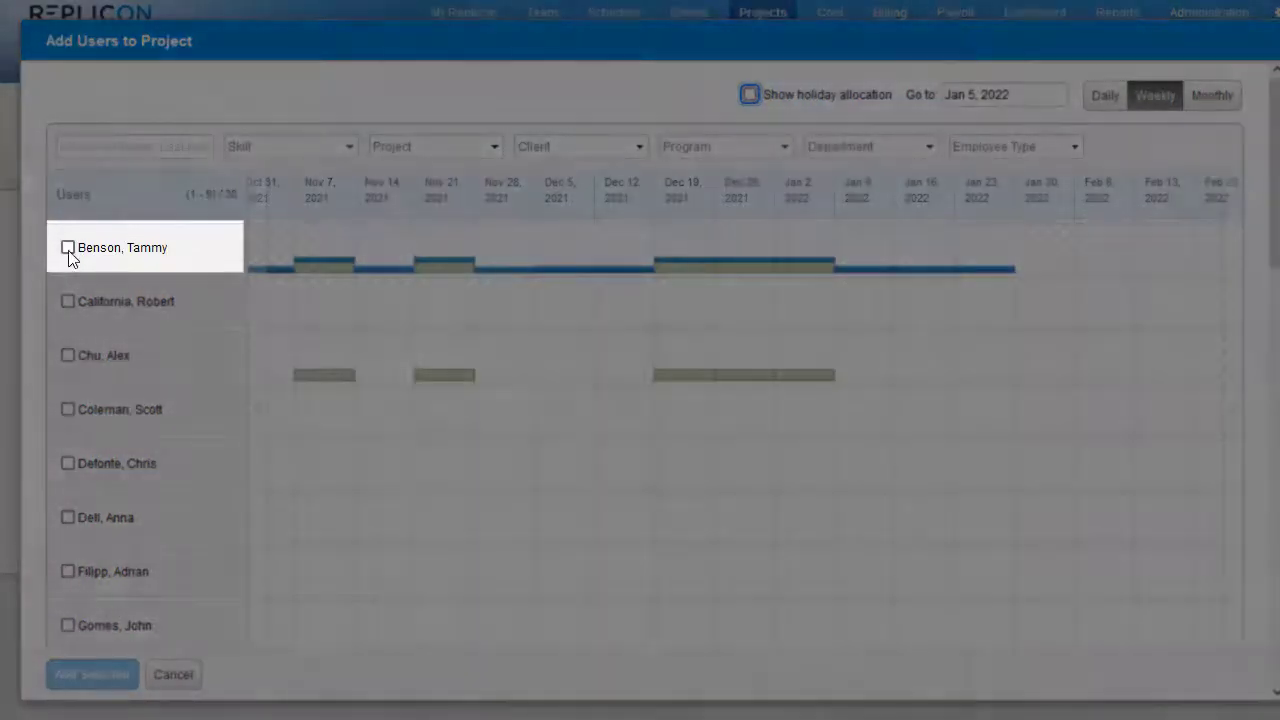
left_click(68, 250)
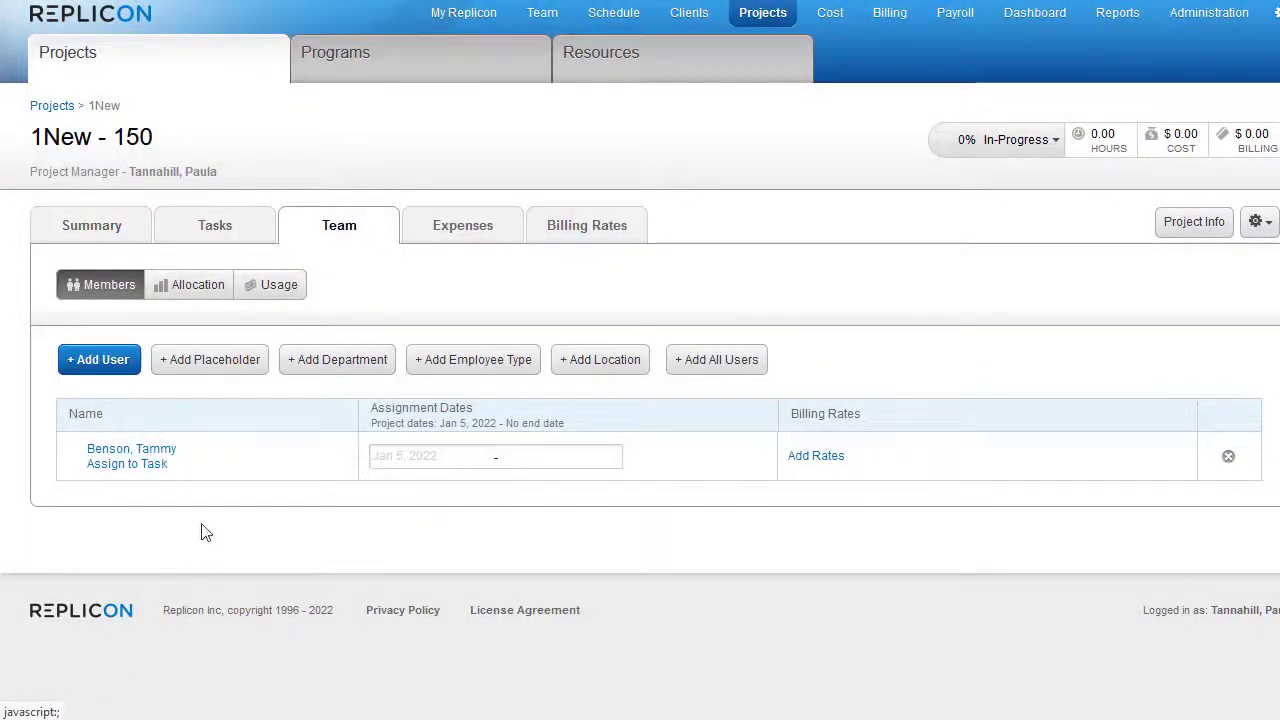
left_click(222, 244)
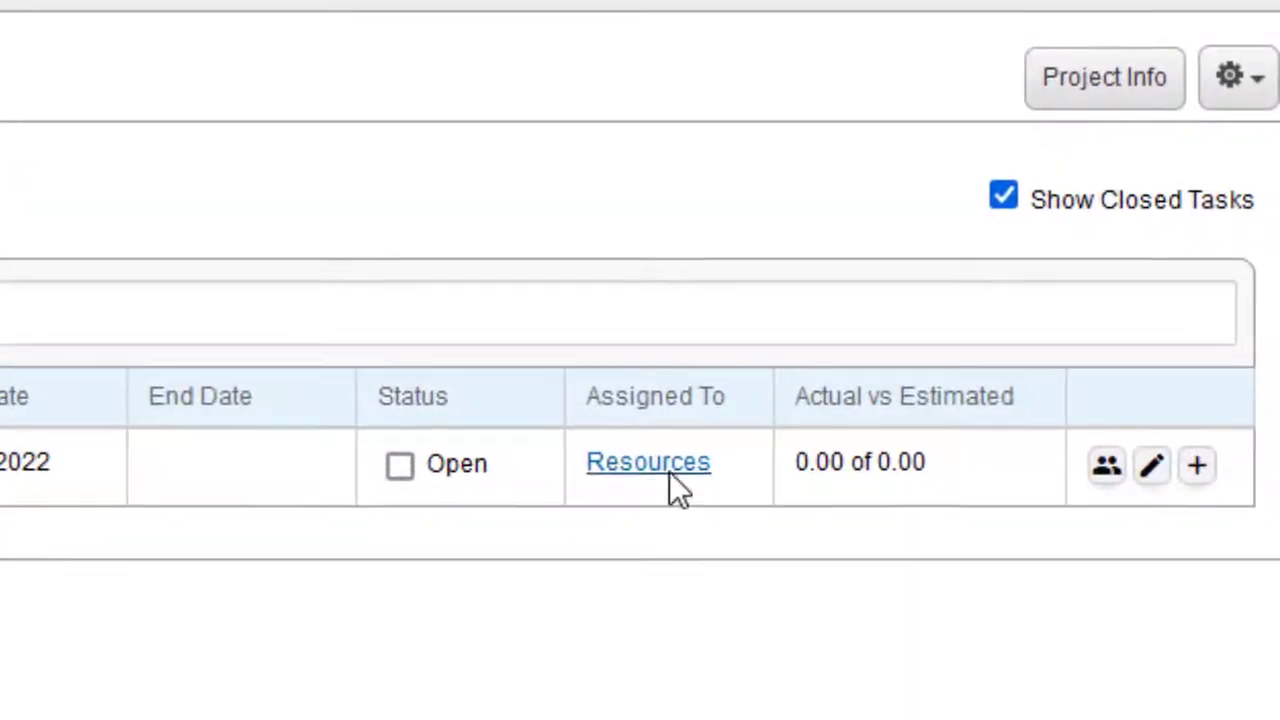
mouse_move(924, 426)
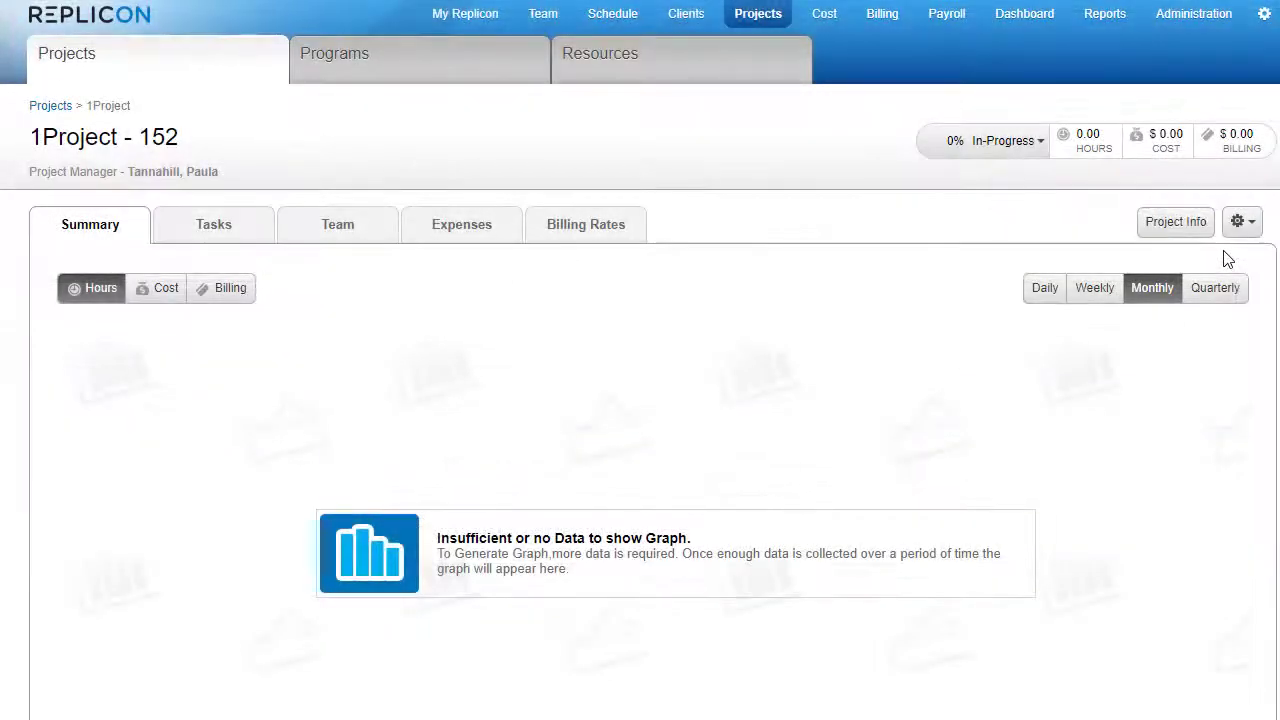
Compare 1Project's When Adding Team Members choices with the new-project default in Project Settings
left_click(1197, 236)
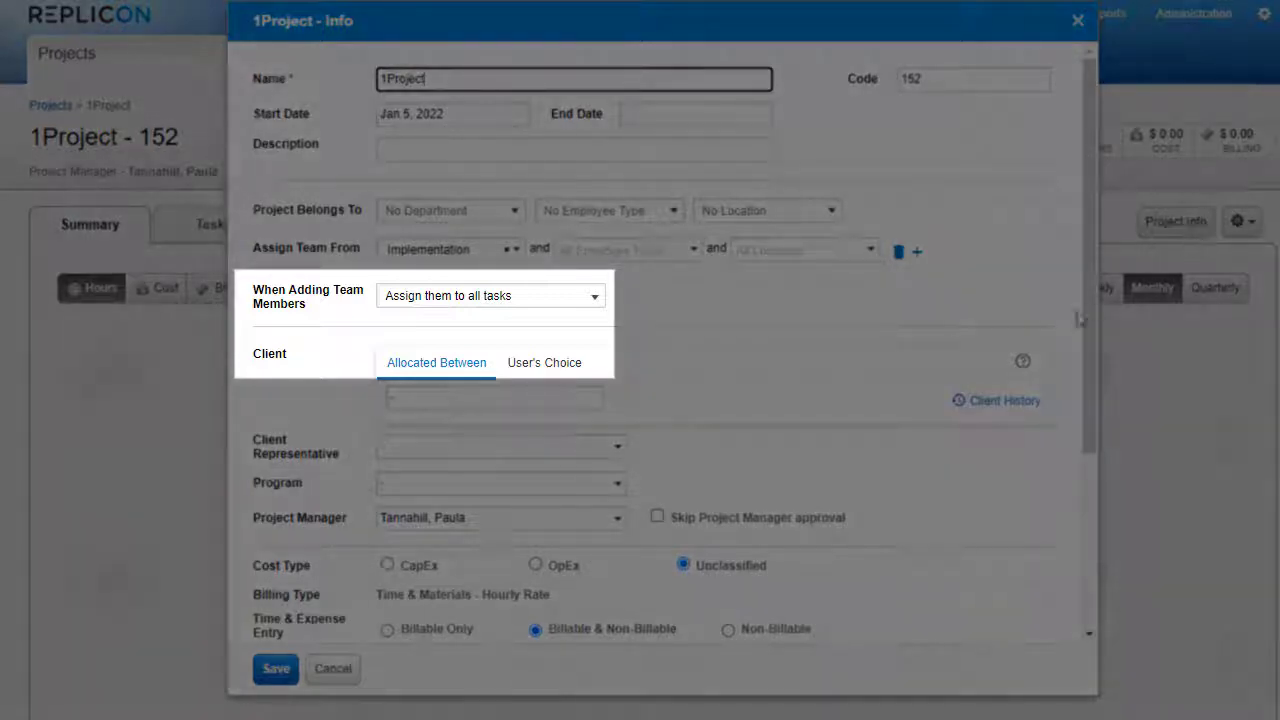
left_click(595, 303)
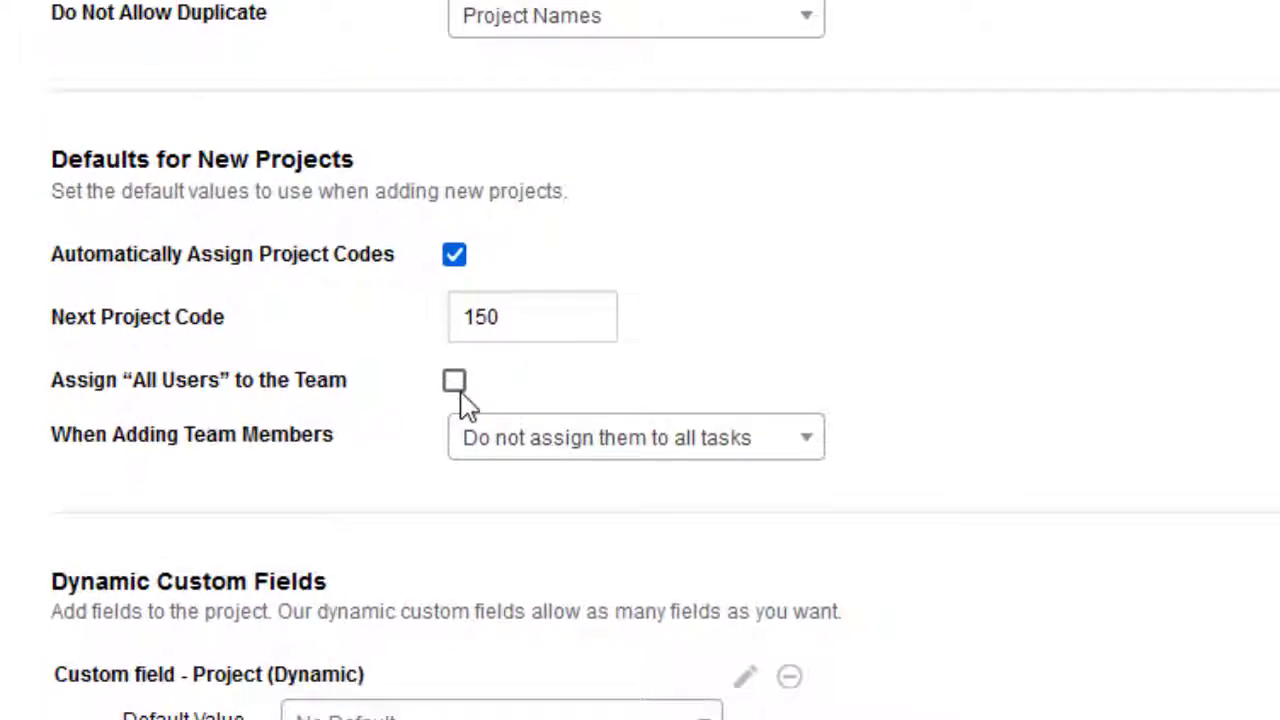
left_click(903, 460)
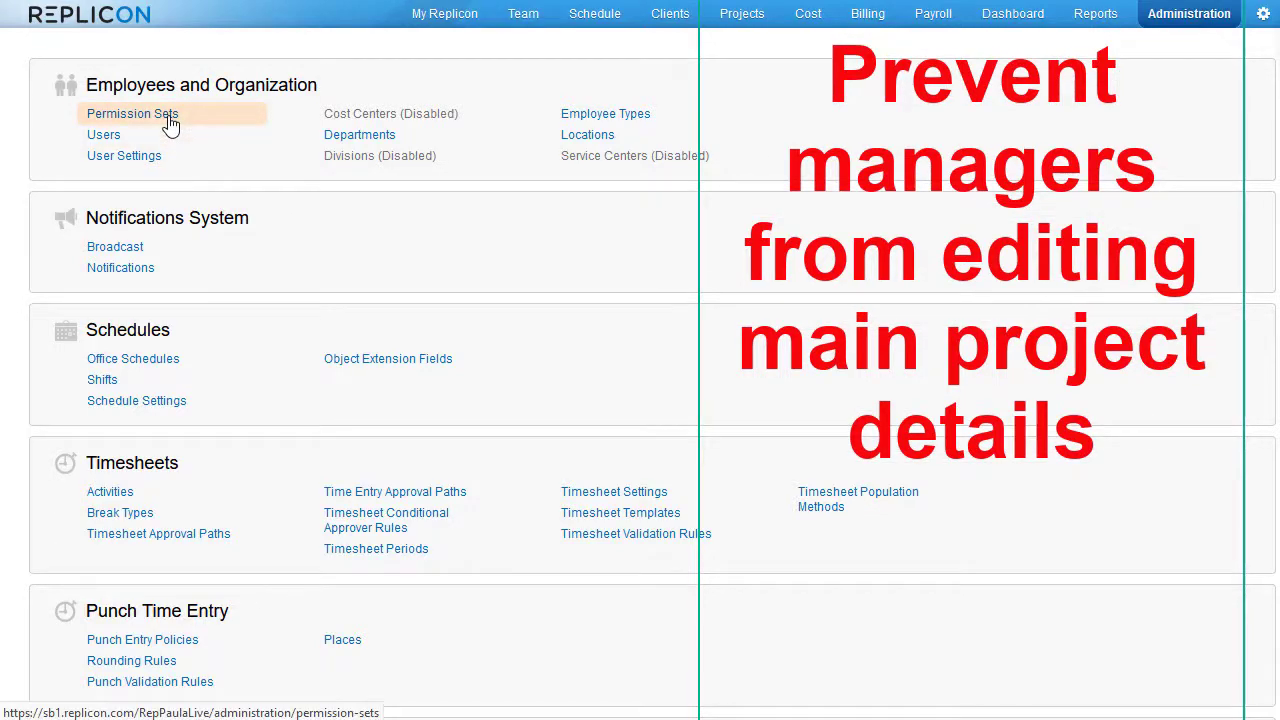
Uncheck Edit for Projects under My Projects in the Project Manager permission set
left_click(132, 114)
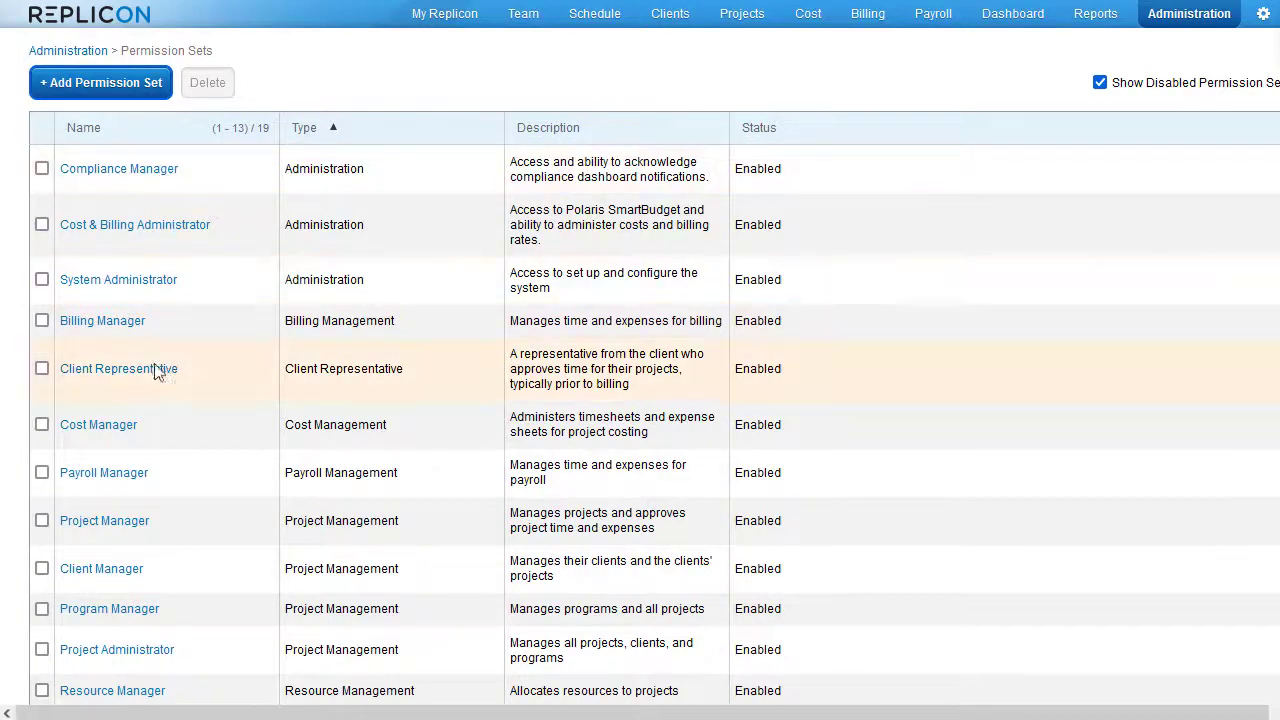
left_click(104, 521)
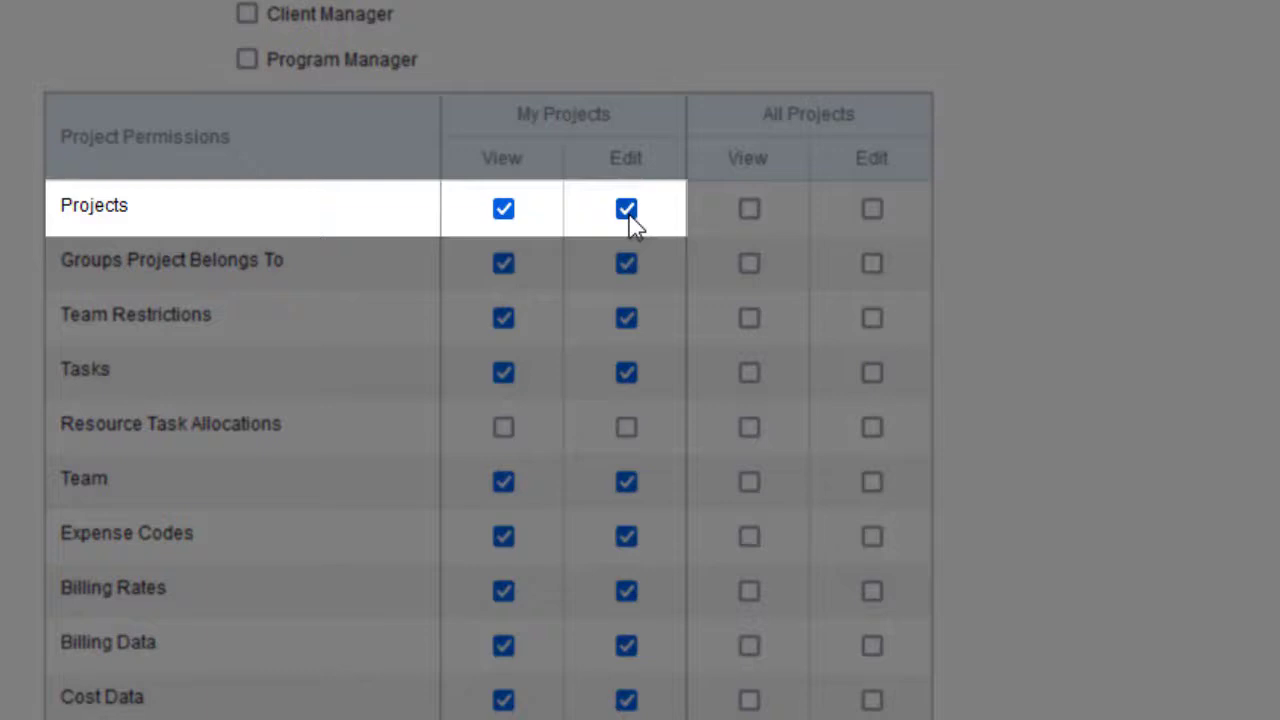
left_click(626, 210)
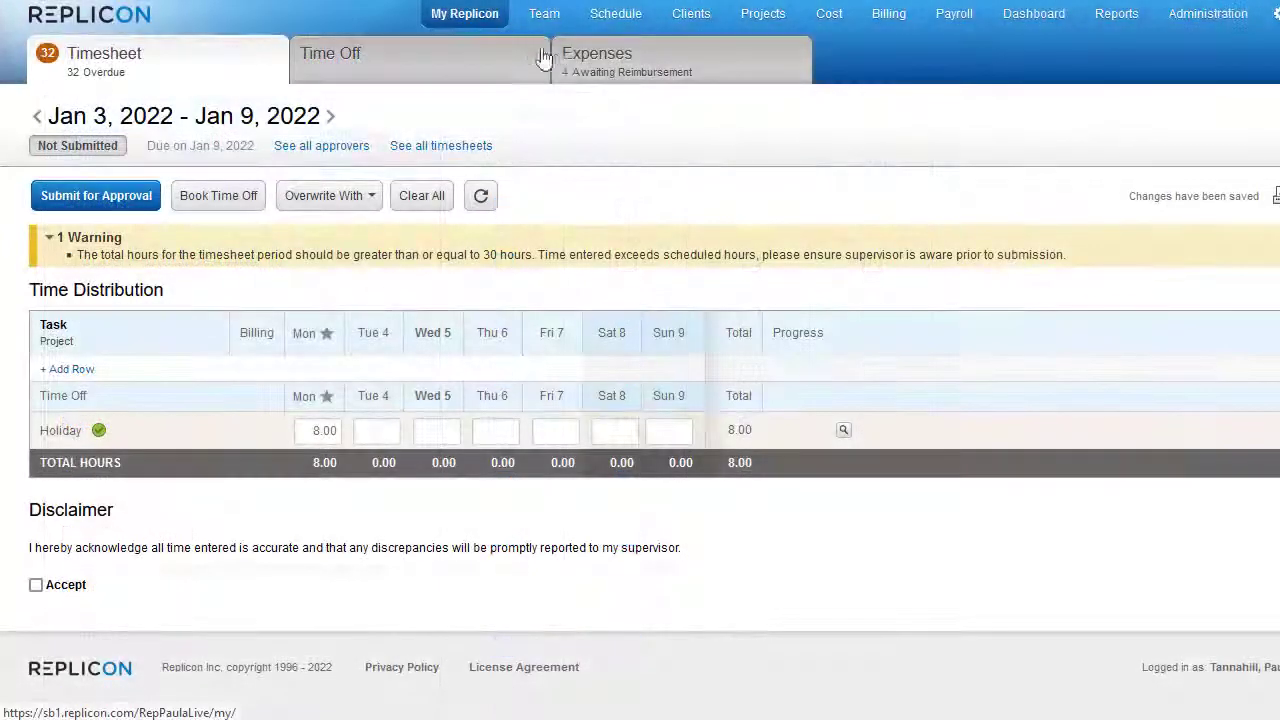
Open the Administration project's Project Info and scroll through its read-only details
left_click(765, 14)
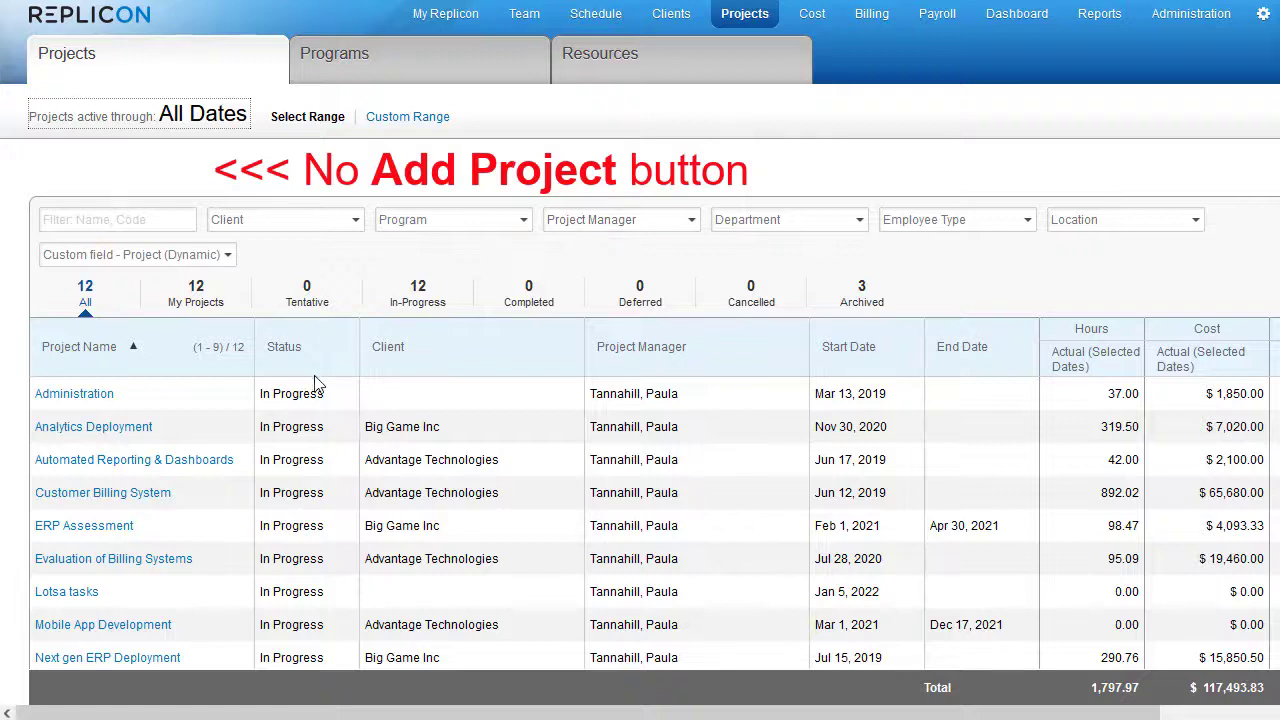
left_click(112, 400)
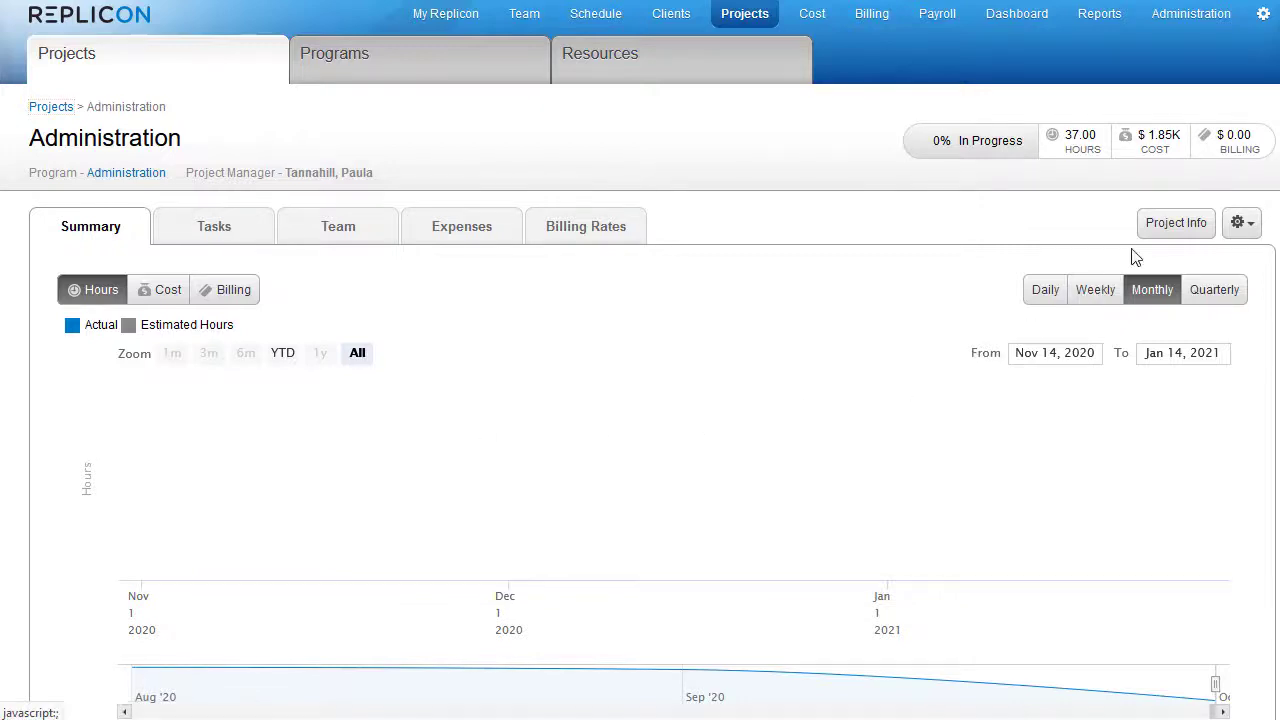
left_click(1163, 232)
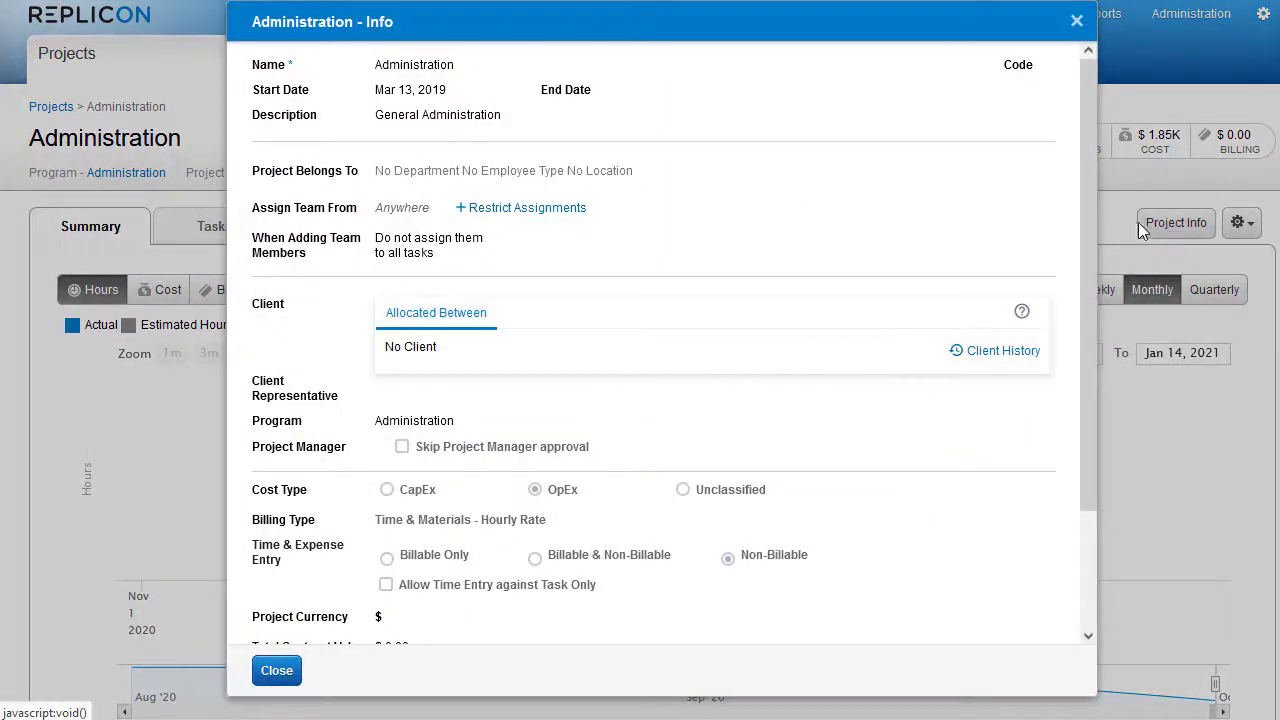
left_click_drag(1093, 214, 1098, 308)
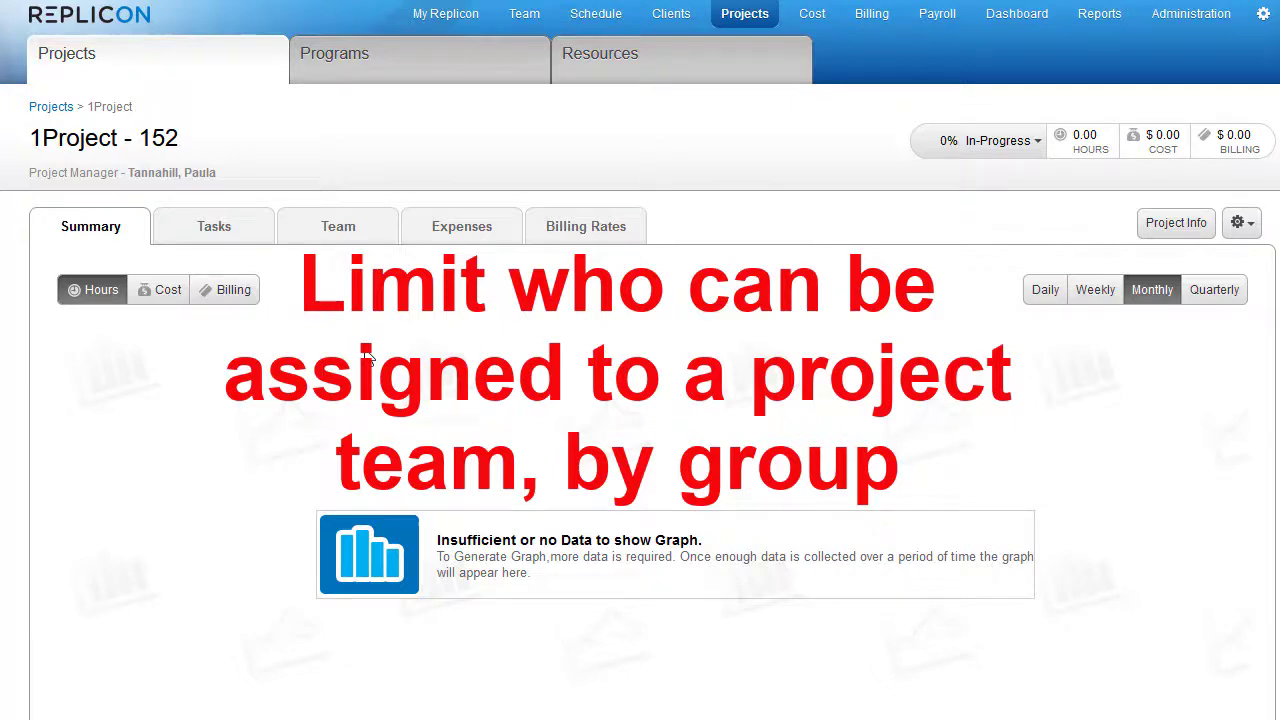
Browse the full list of users available for 1Project's team, then open Project Info
left_click(345, 240)
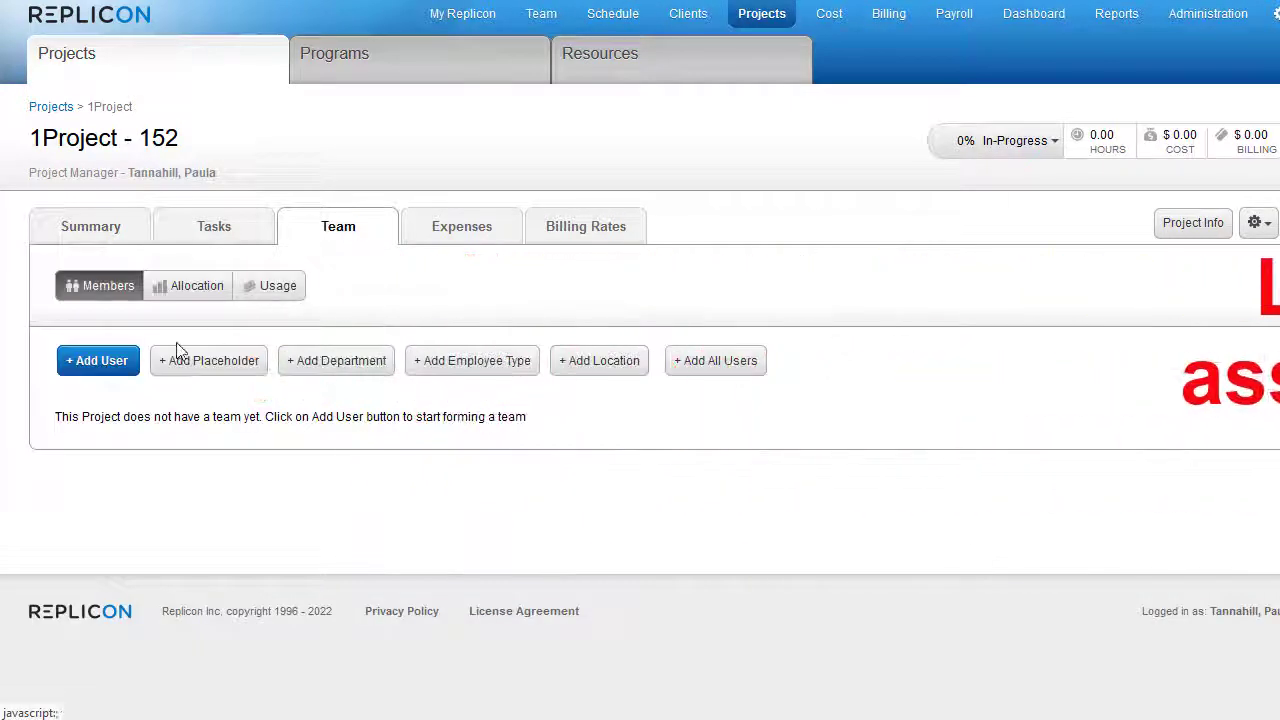
left_click(126, 367)
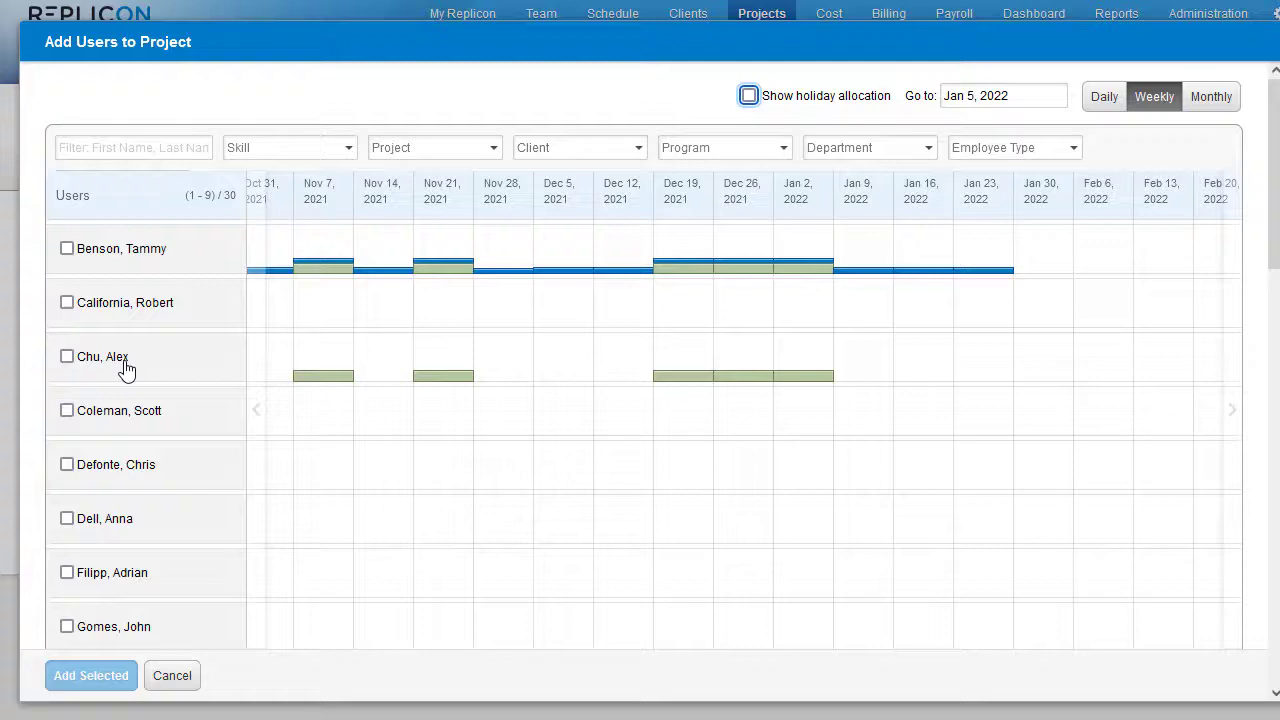
left_click_drag(1267, 240, 1223, 623)
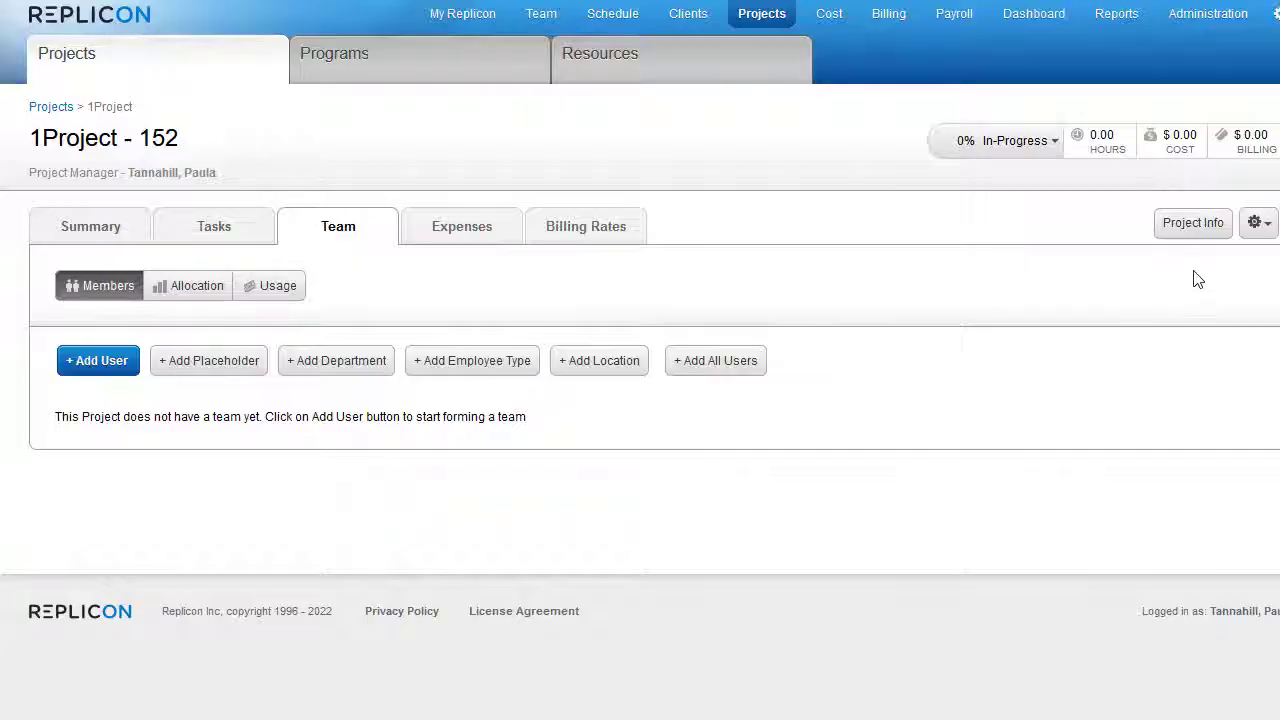
left_click(1203, 230)
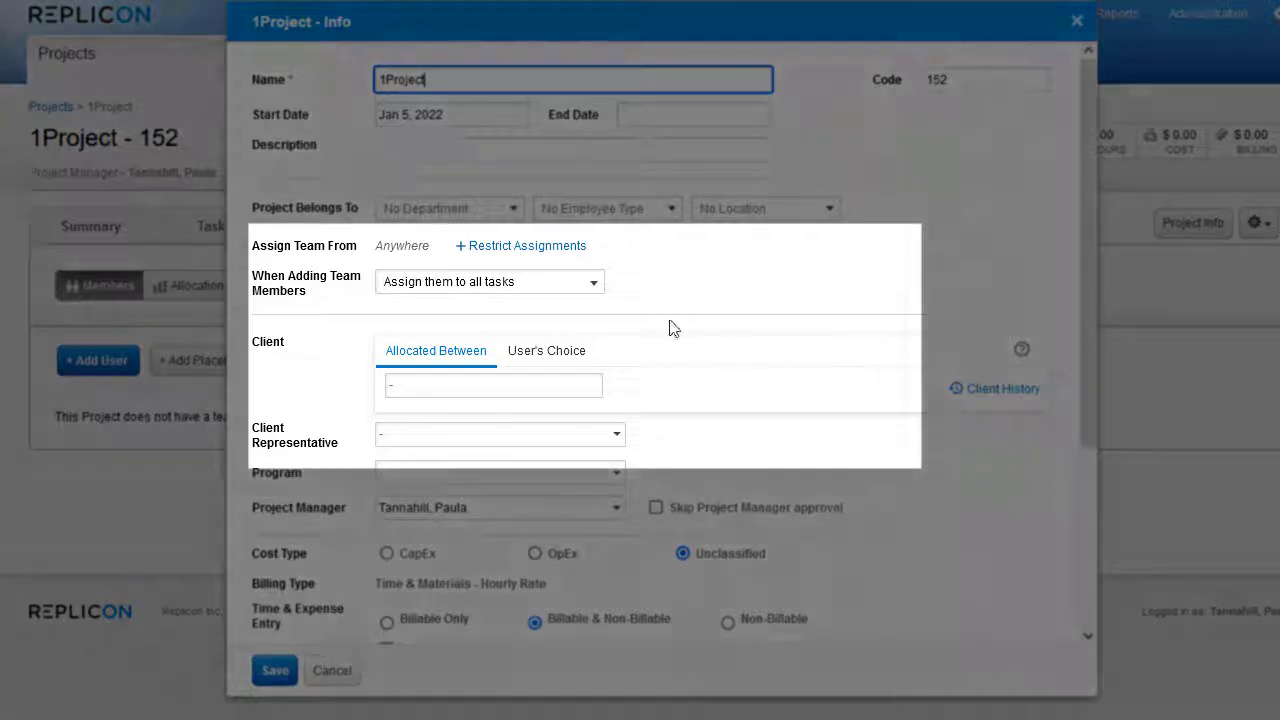
Restrict 1Project's team assignments to the Implementation department and save the project info
left_click(532, 247)
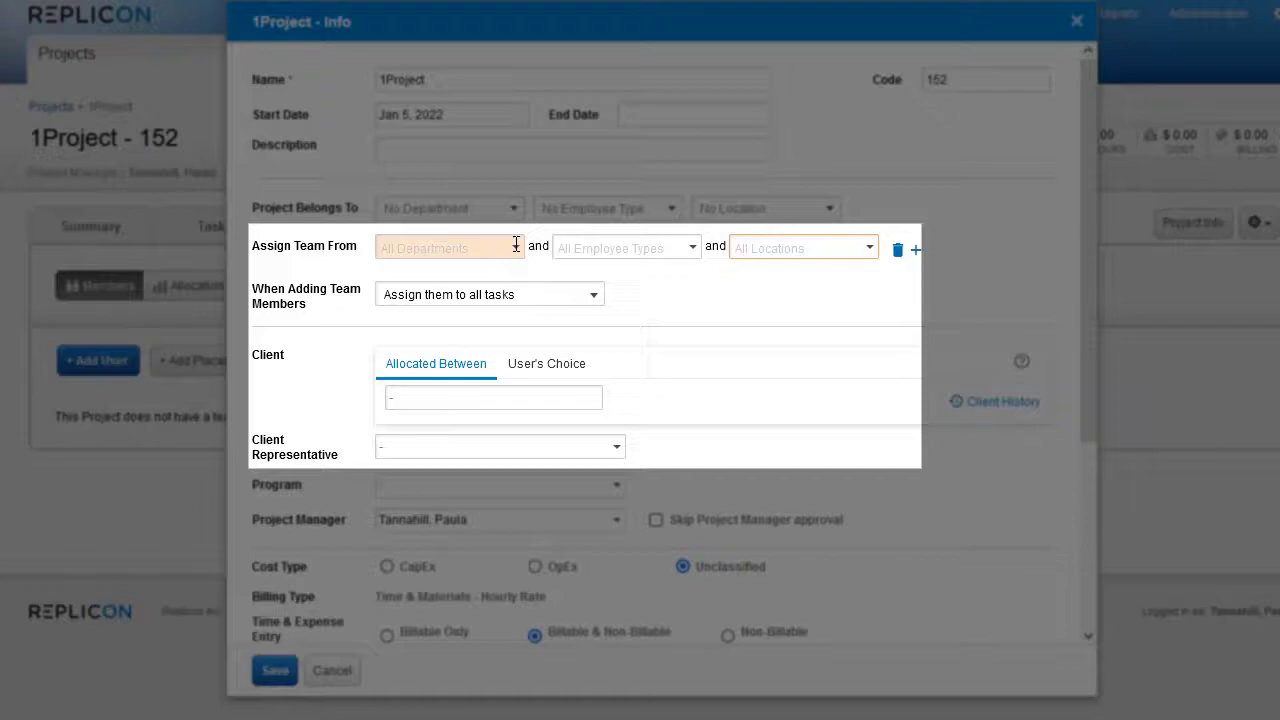
left_click(516, 245)
scroll(522, 294, "down", 1)
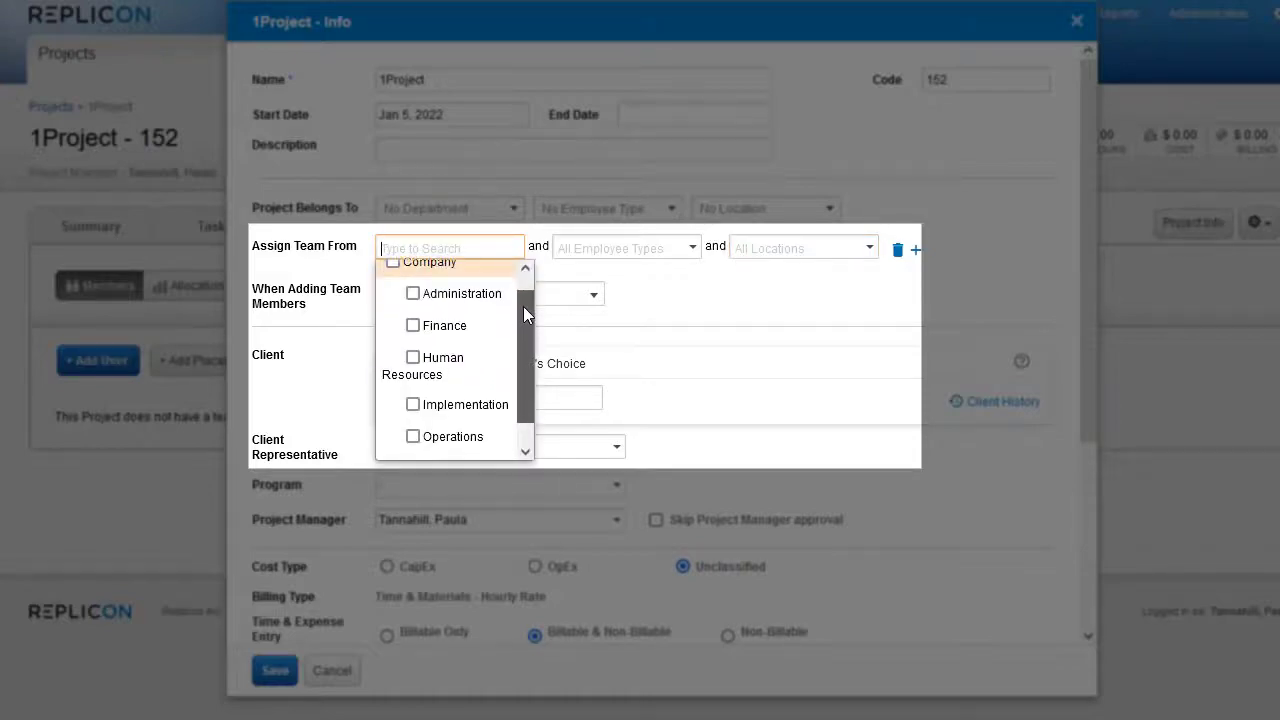
left_click(413, 381)
left_click(655, 327)
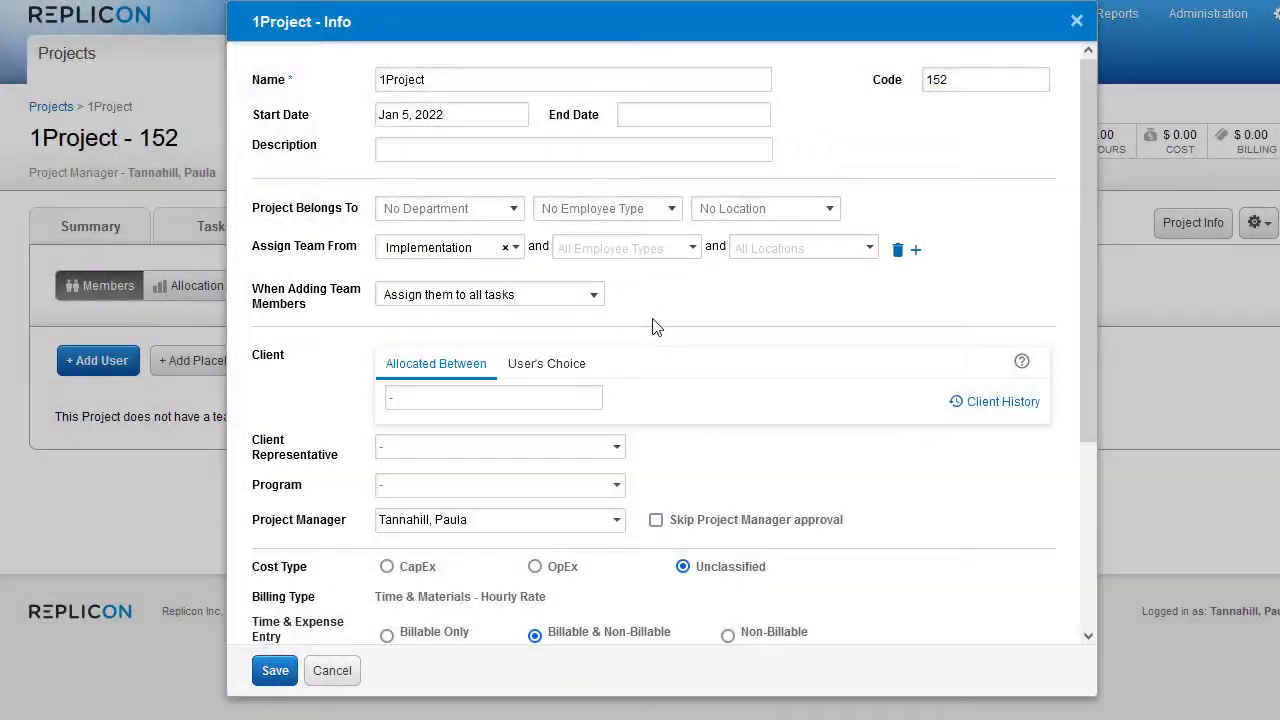
left_click(275, 670)
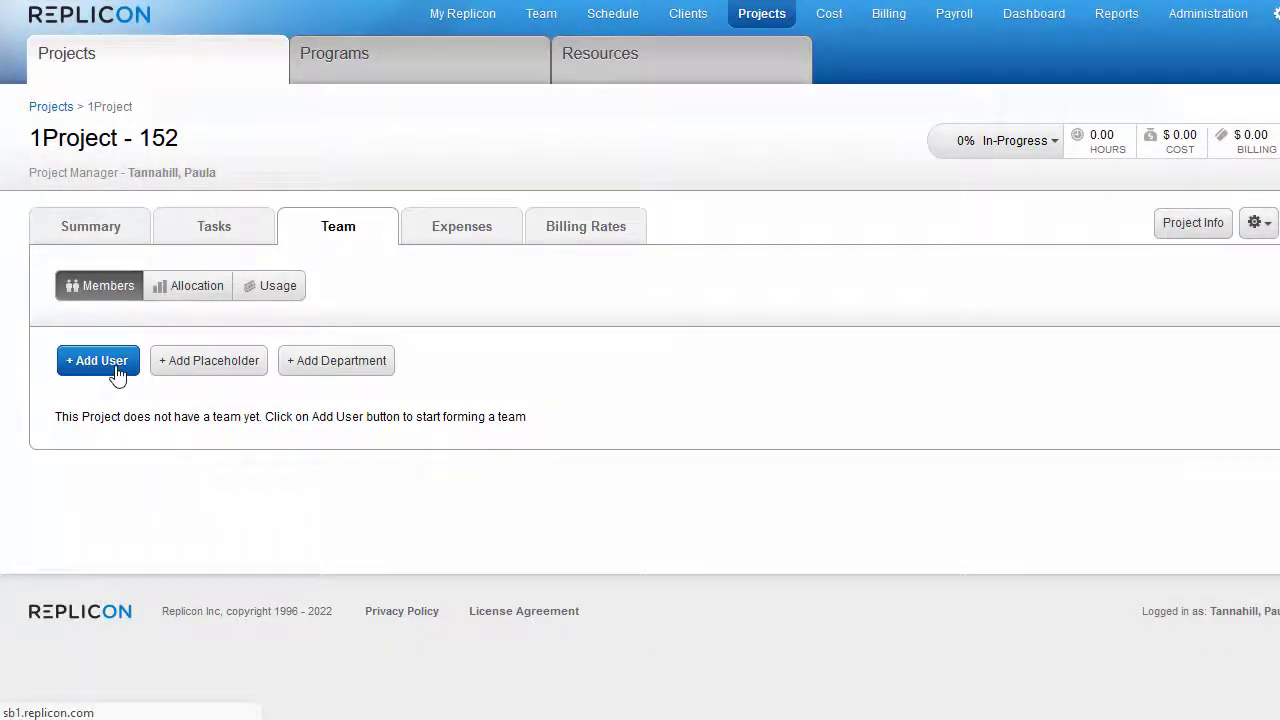
Select two users from the Implementation-restricted list and add them to 1Project's team
left_click(116, 370)
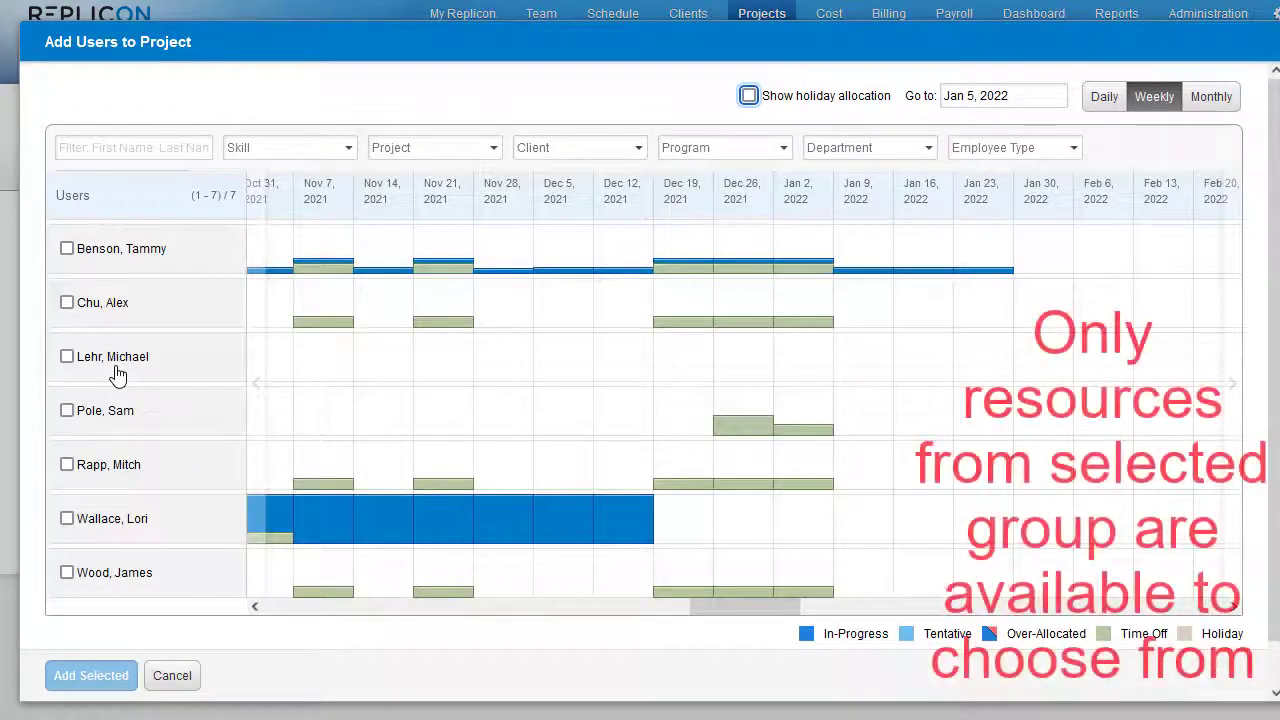
left_click(67, 302)
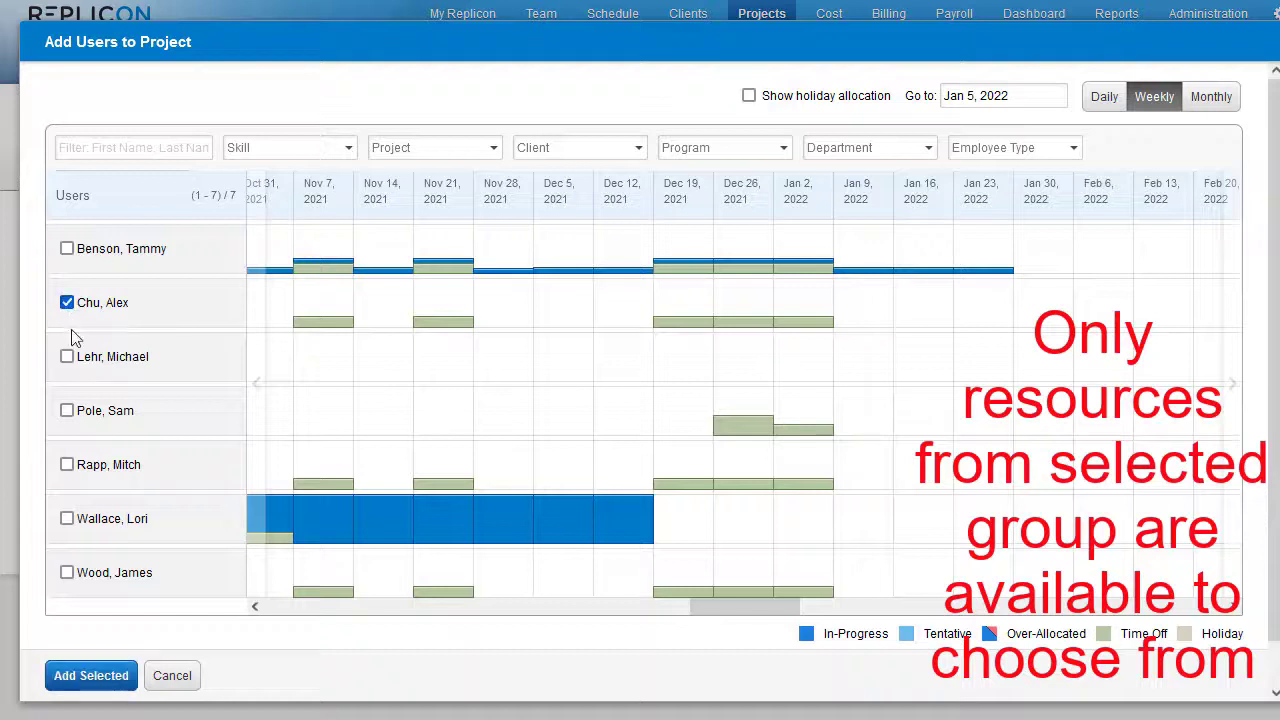
left_click(67, 519)
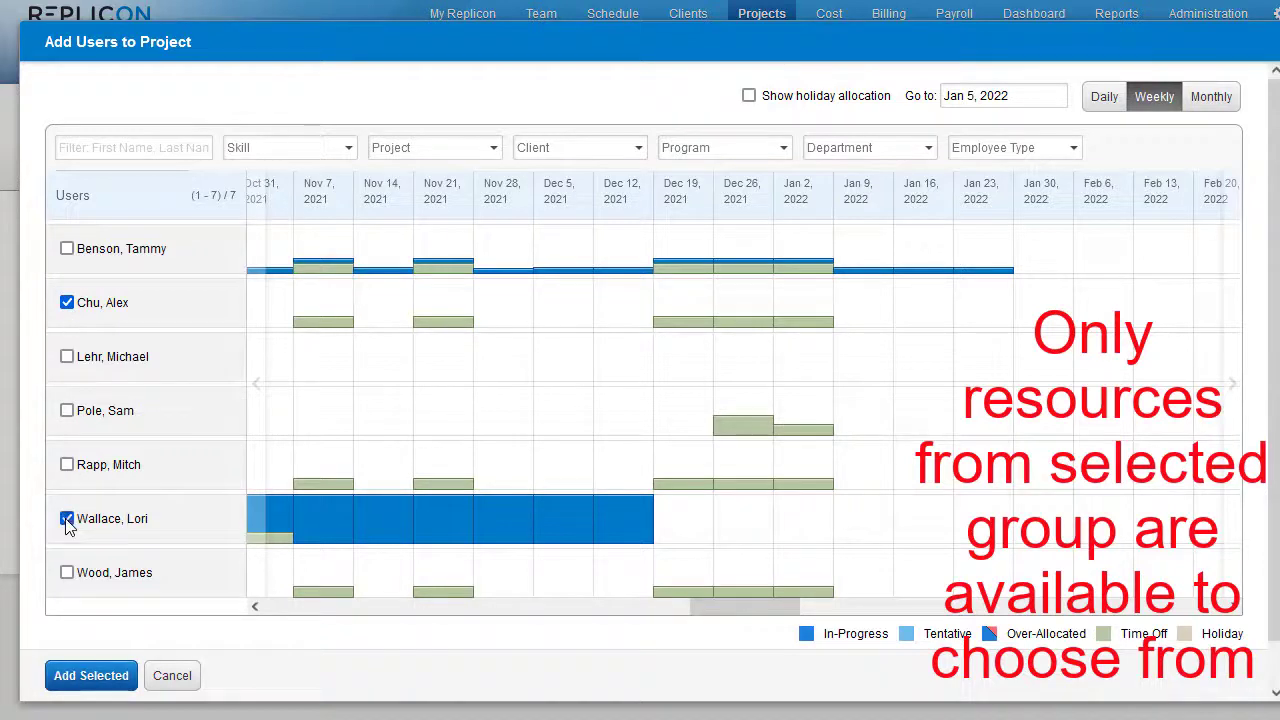
left_click(118, 680)
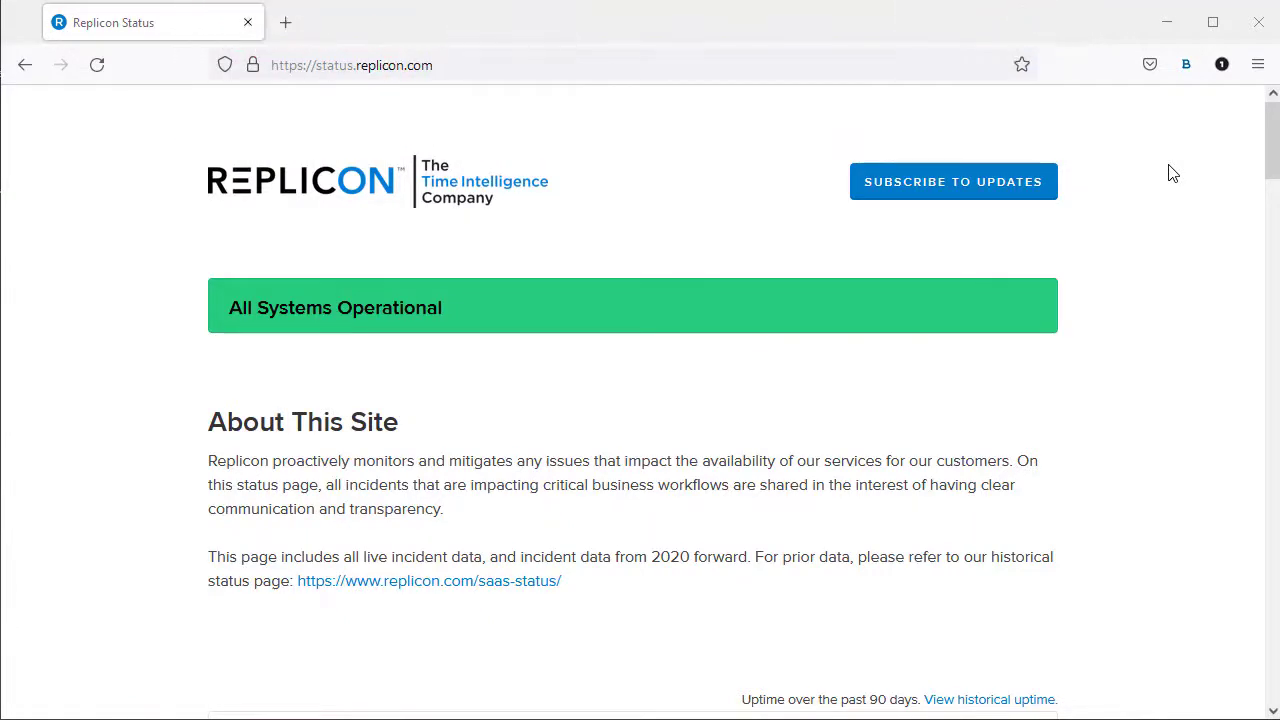
Scroll through the Replicon status page and bring up the Subscribe to Updates options
left_click_drag(1270, 140, 1273, 700)
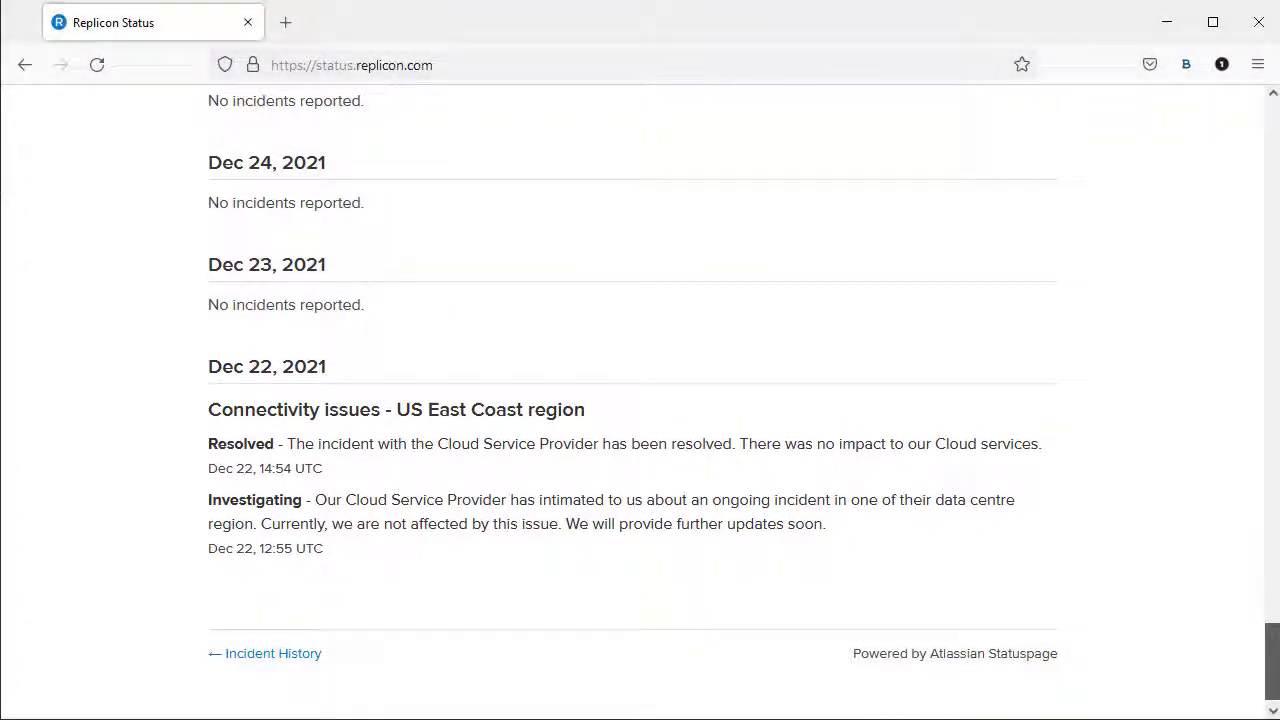
left_click_drag(1273, 700, 1254, 129)
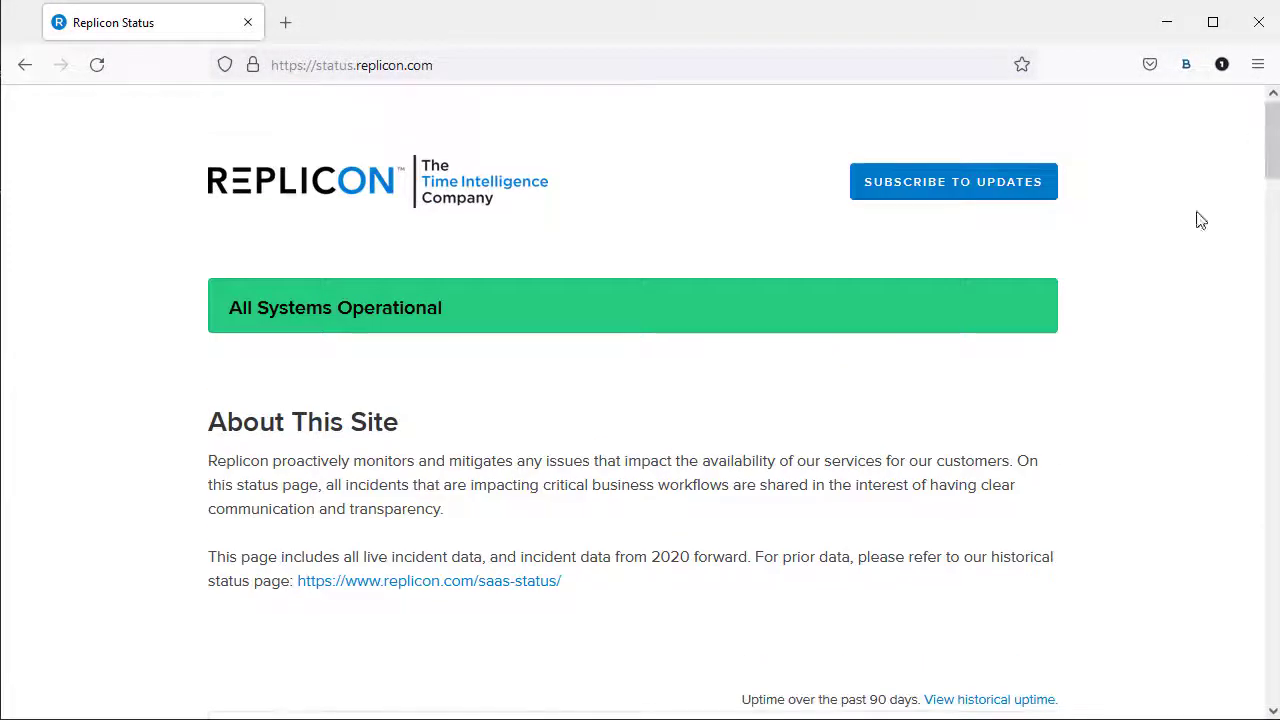
left_click(969, 198)
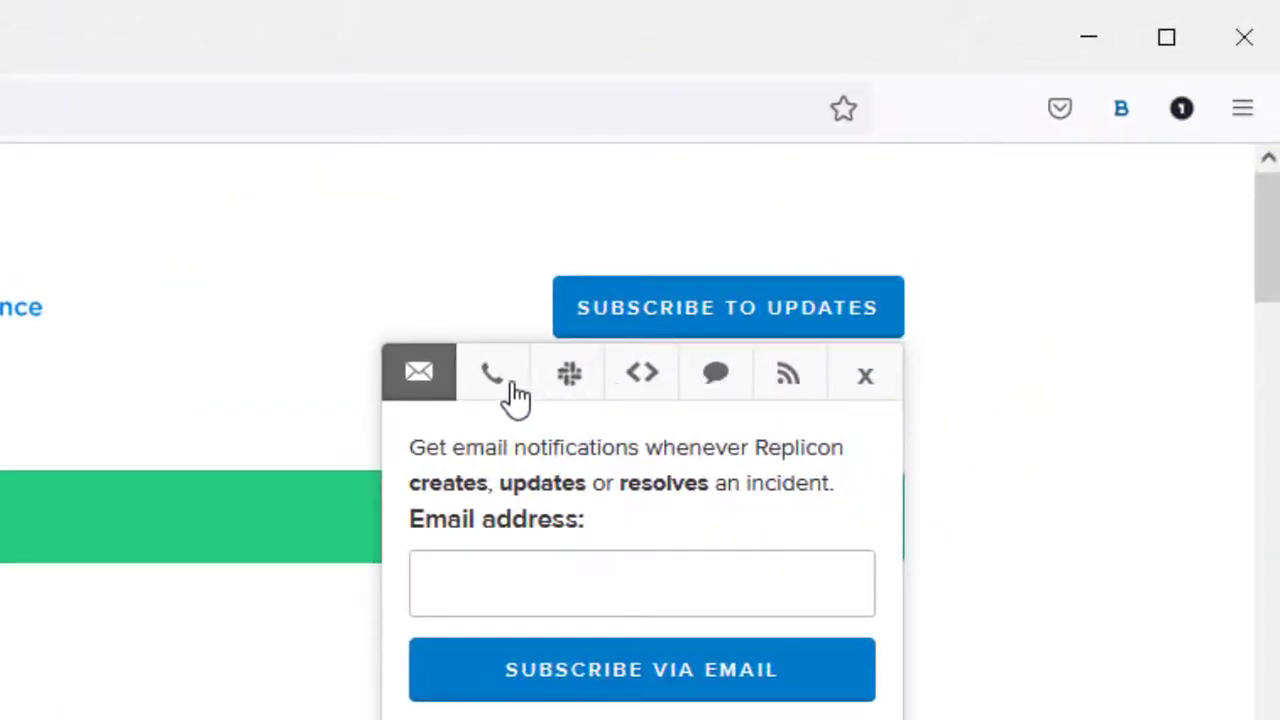
Look at the SMS, Slack, webhook, support site and RSS subscription options
left_click(512, 385)
left_click(594, 392)
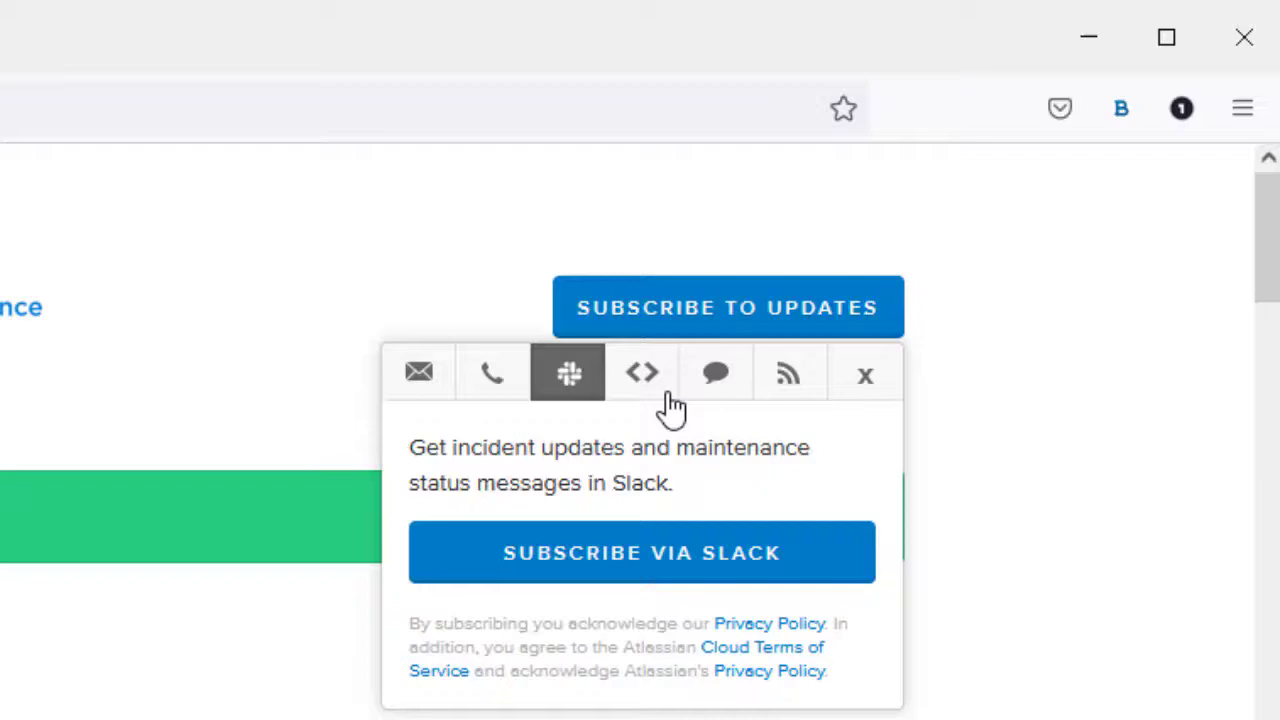
left_click(672, 407)
left_click(736, 406)
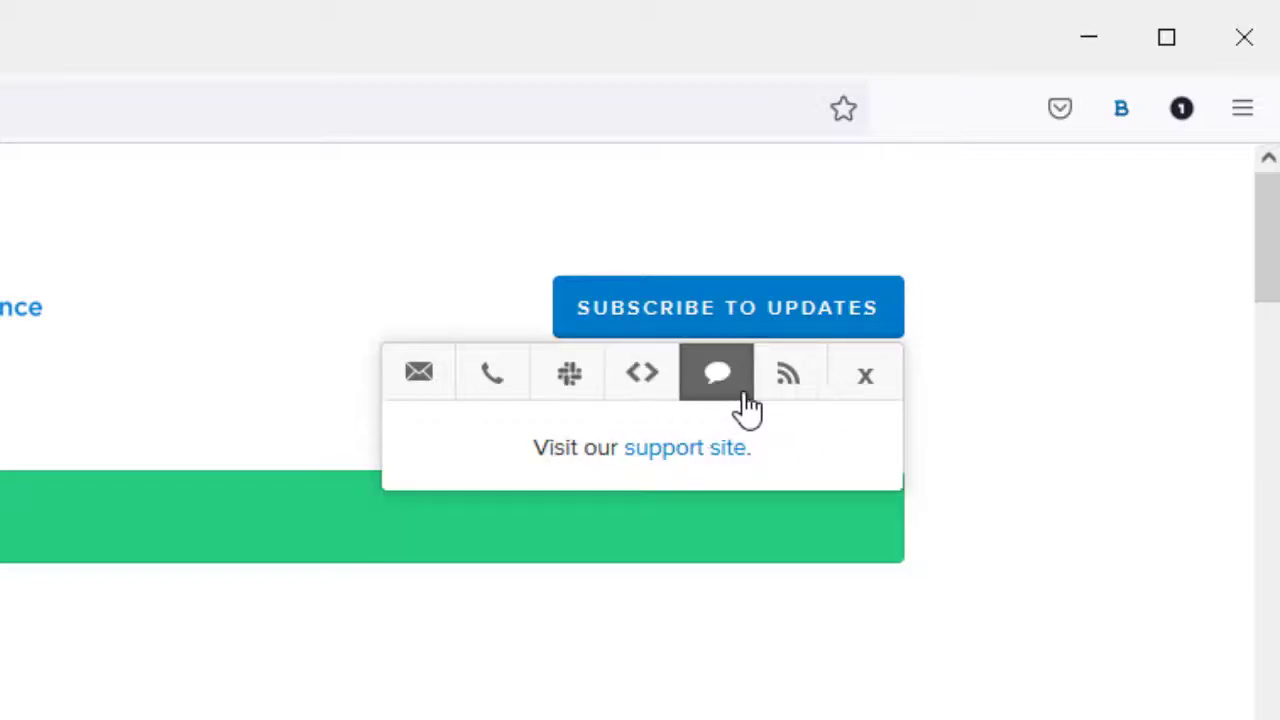
left_click(812, 398)
Load status.replicon.com/api by replacing the trailing # in the address with 'api'
left_click(733, 101)
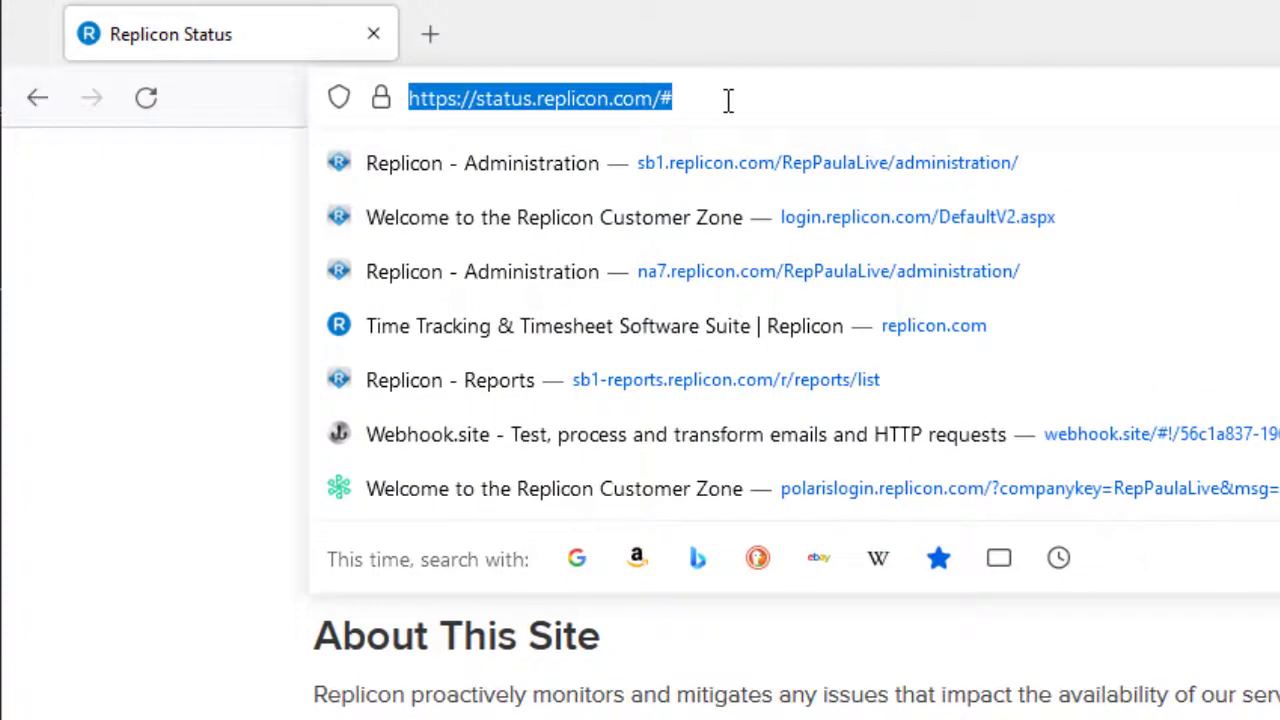
key("BackSpace")
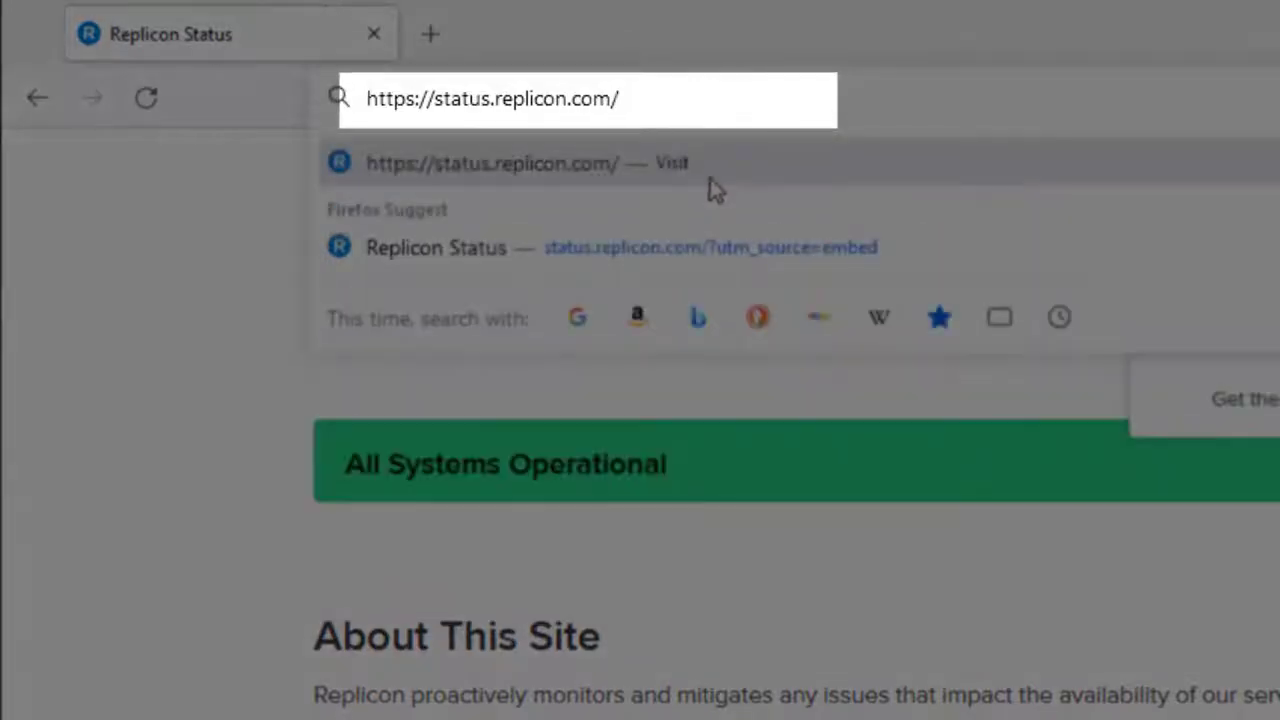
type("api")
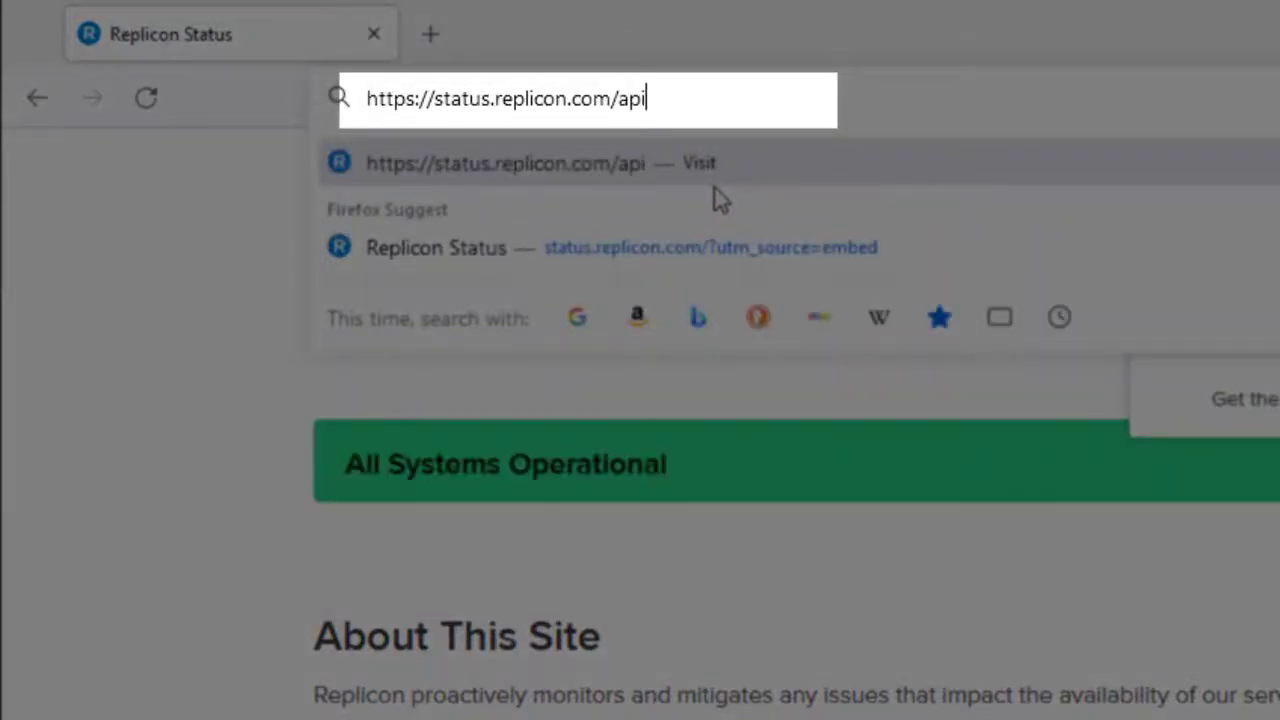
key("Return")
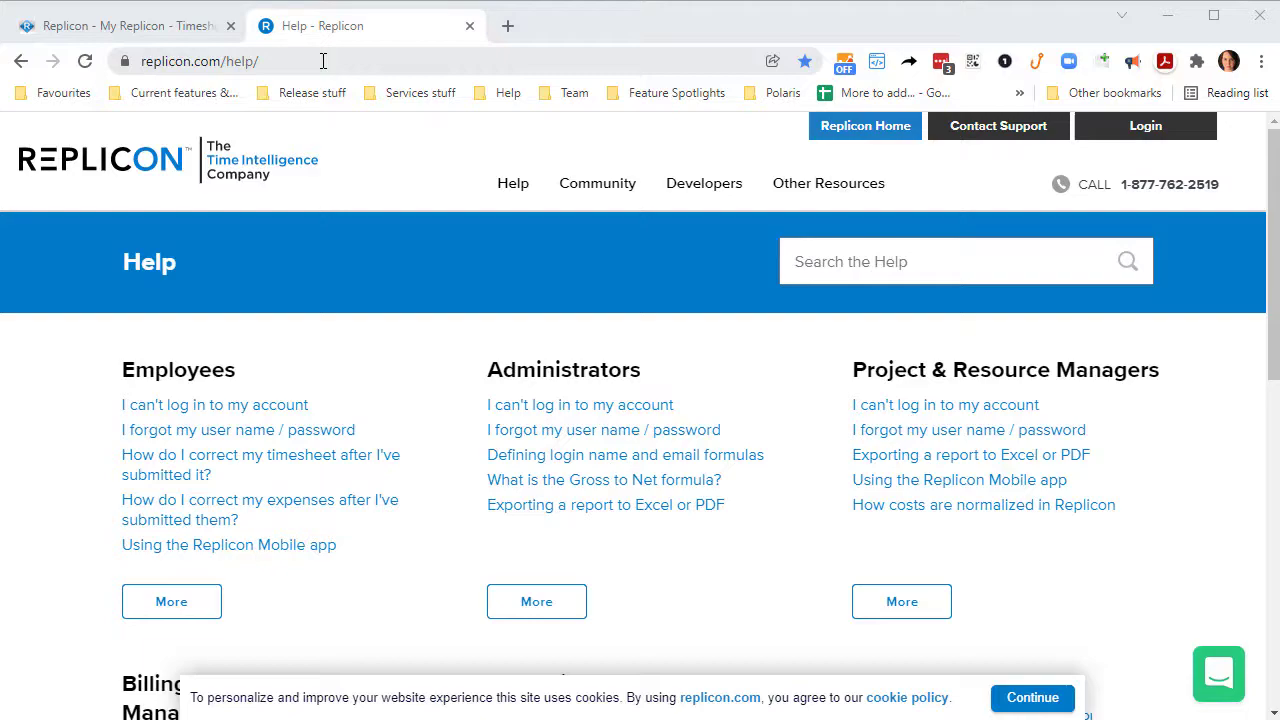
Return to the Replicon timesheet tab and open the gear menu showing Help and Customer Community
left_click(206, 32)
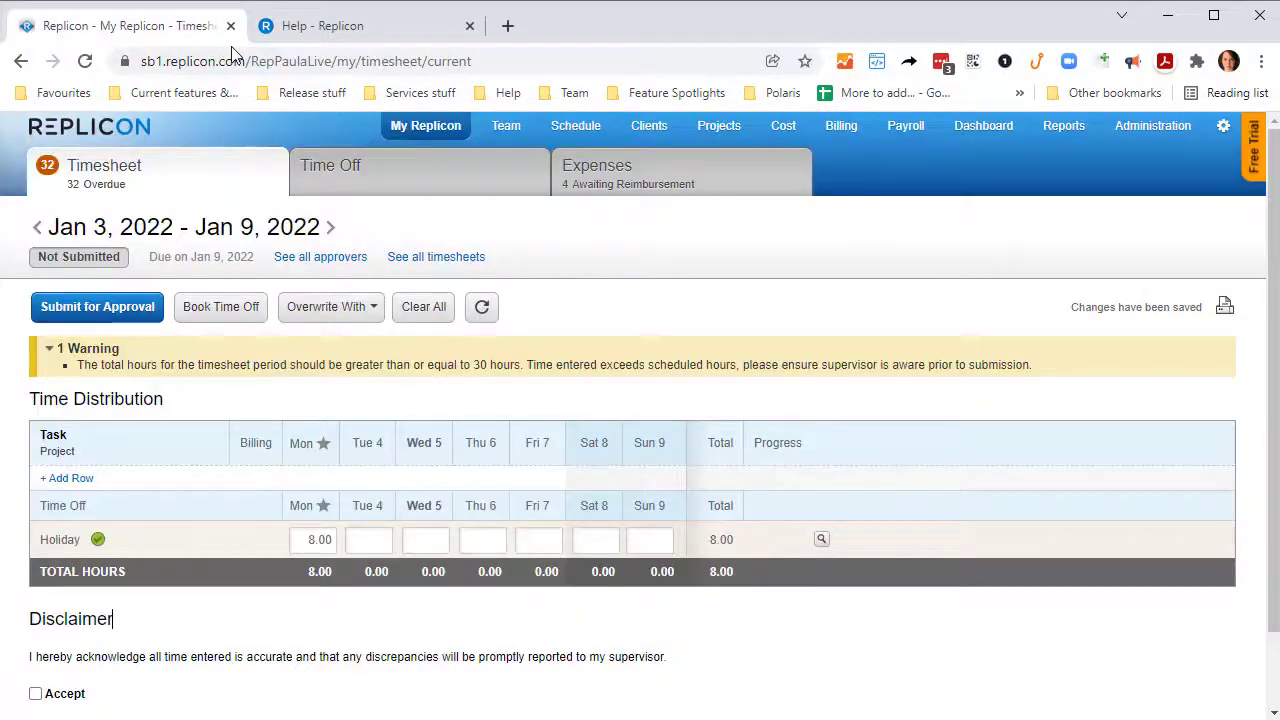
left_click(1222, 126)
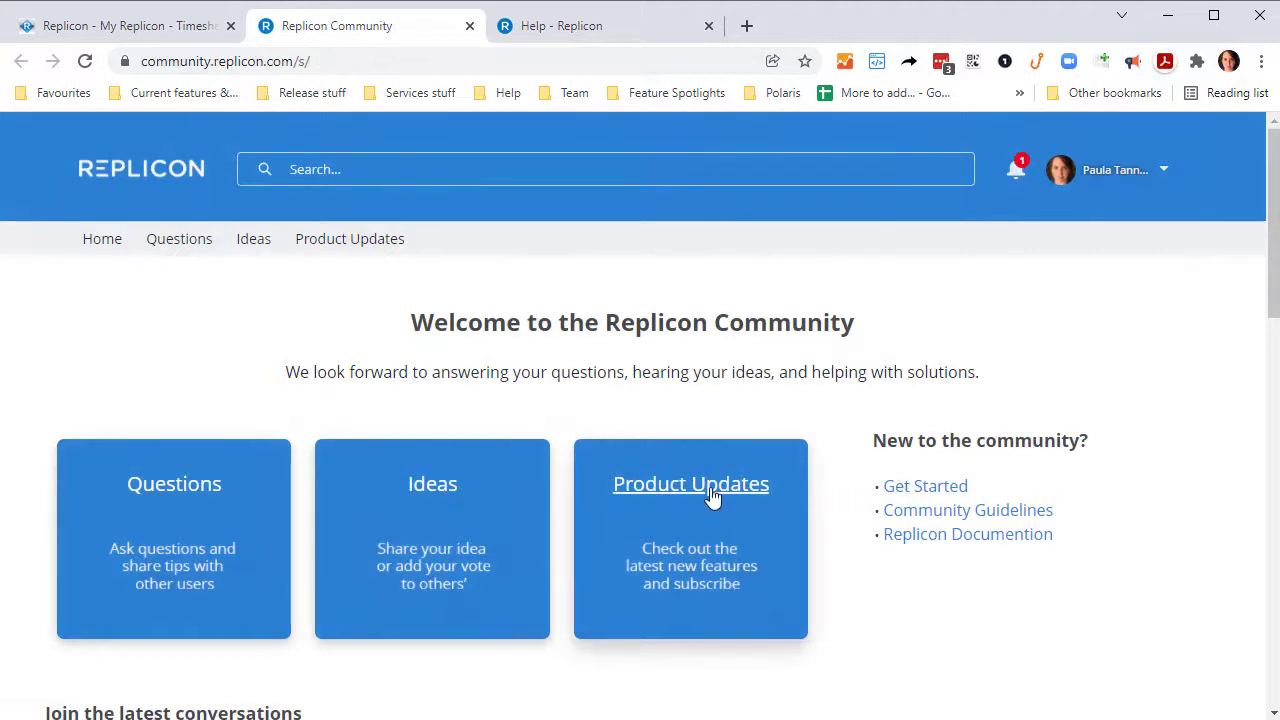
Follow the Product Updates topic and open its envelope dropdown of email notification options
left_click(712, 499)
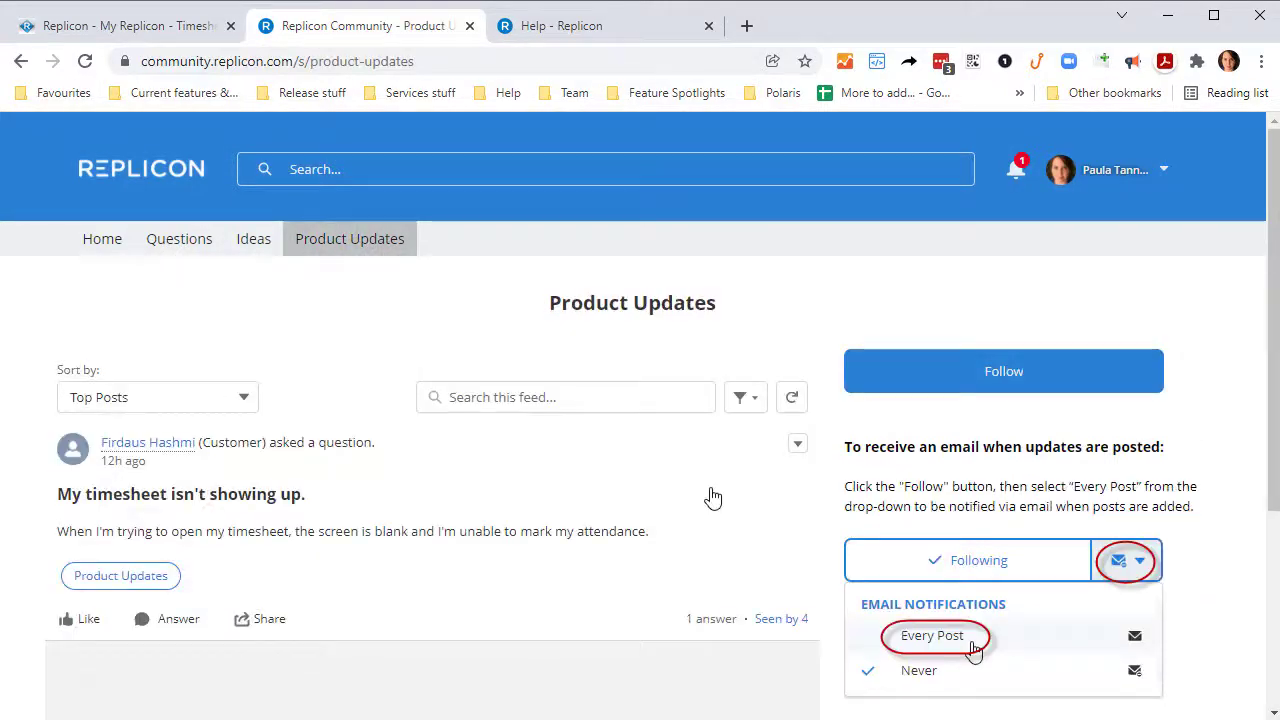
left_click(1055, 387)
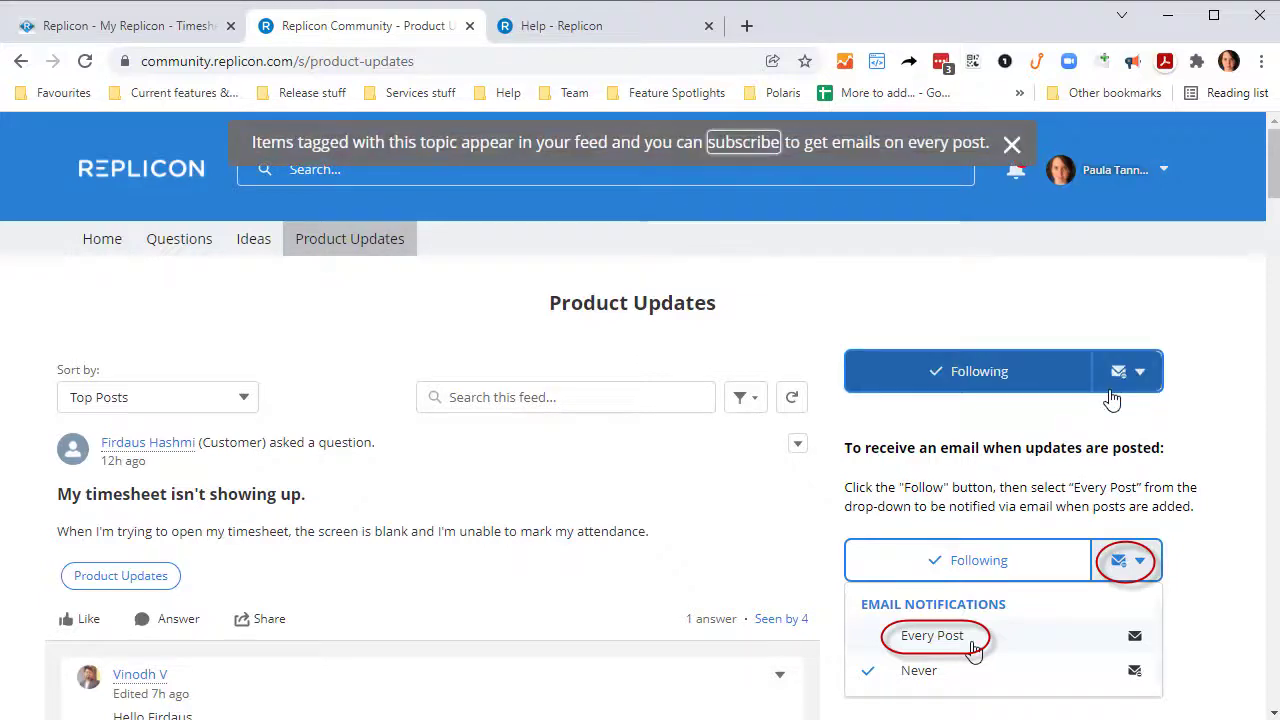
left_click(1145, 375)
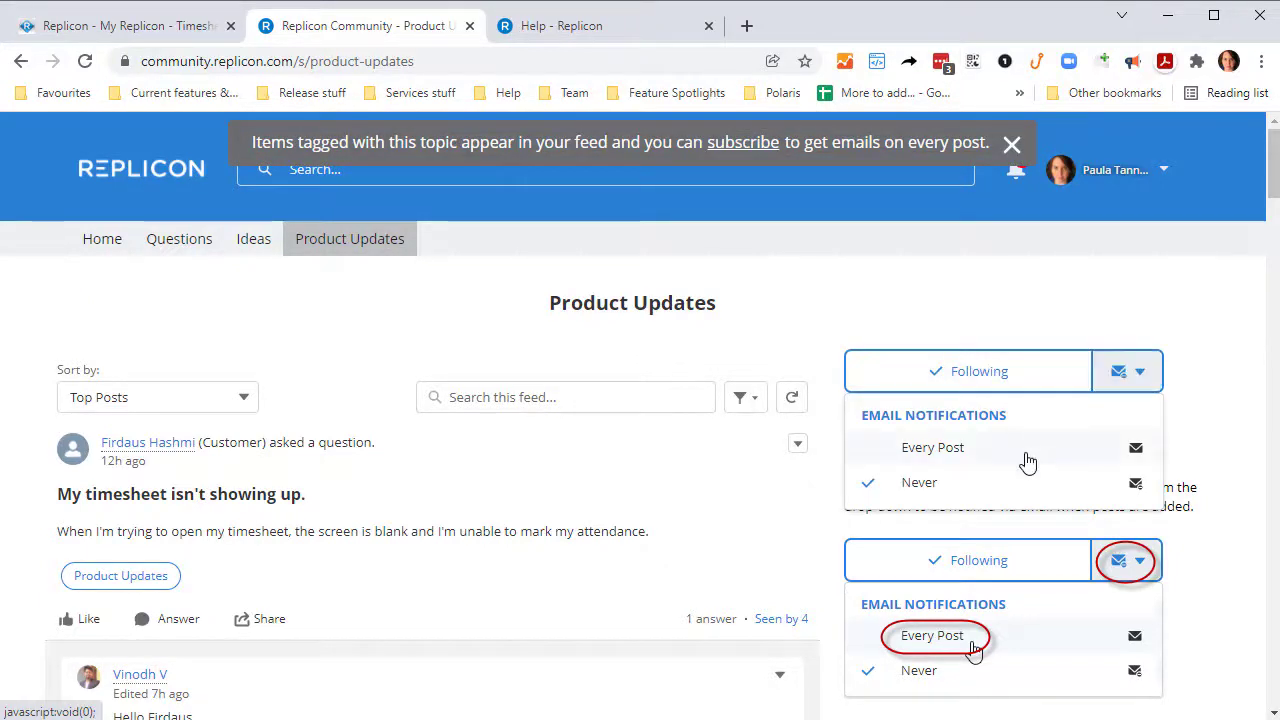